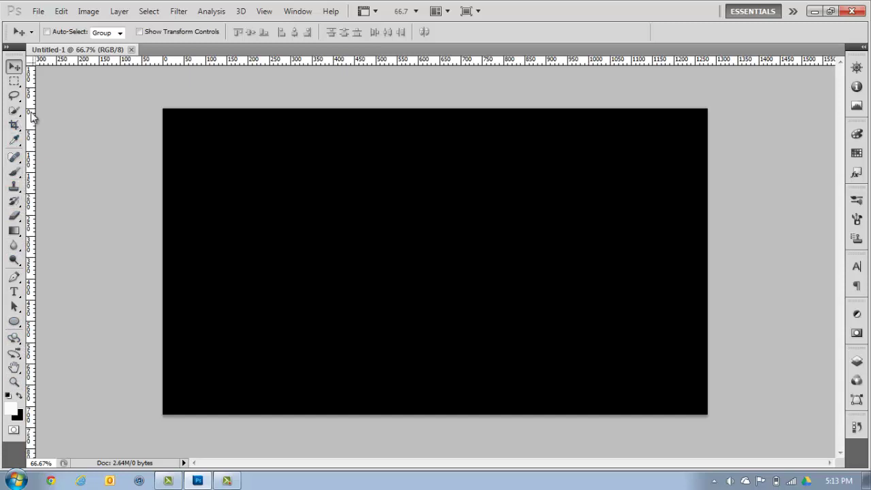
Draw a straight horizontal pen path across the canvas middle and set the foreground to white
left_click(14, 277)
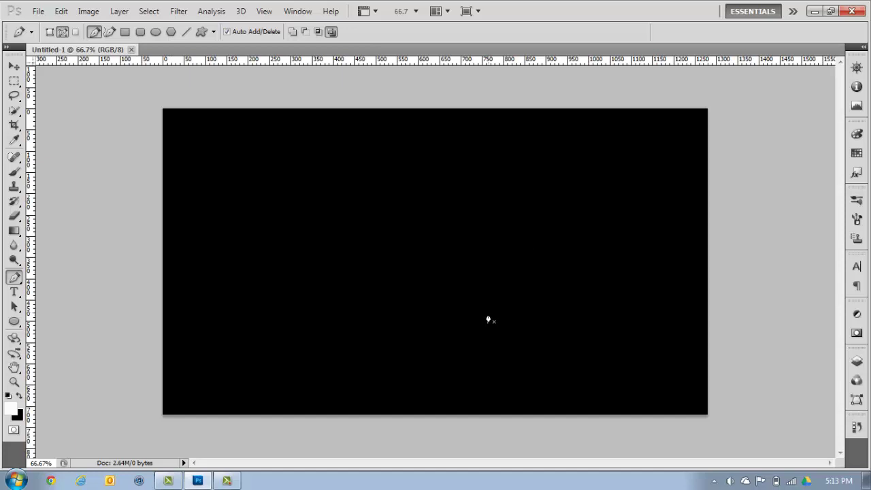
left_click(167, 258)
left_click(701, 256)
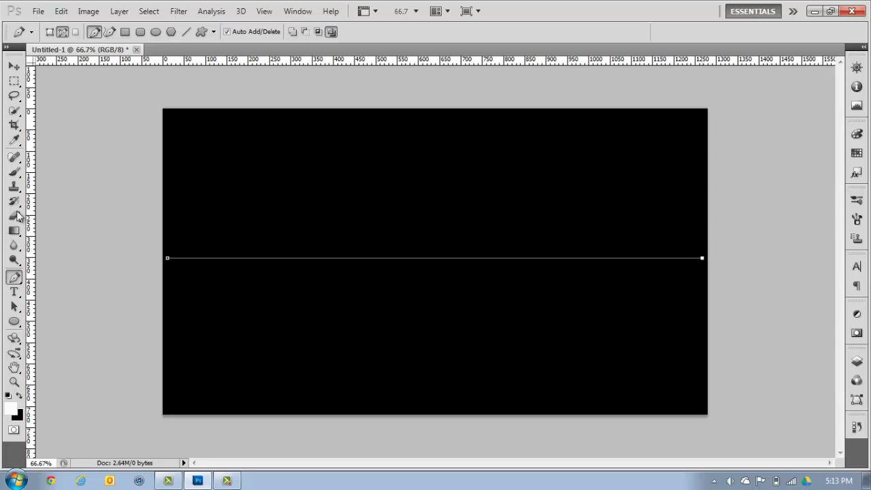
left_click(10, 409)
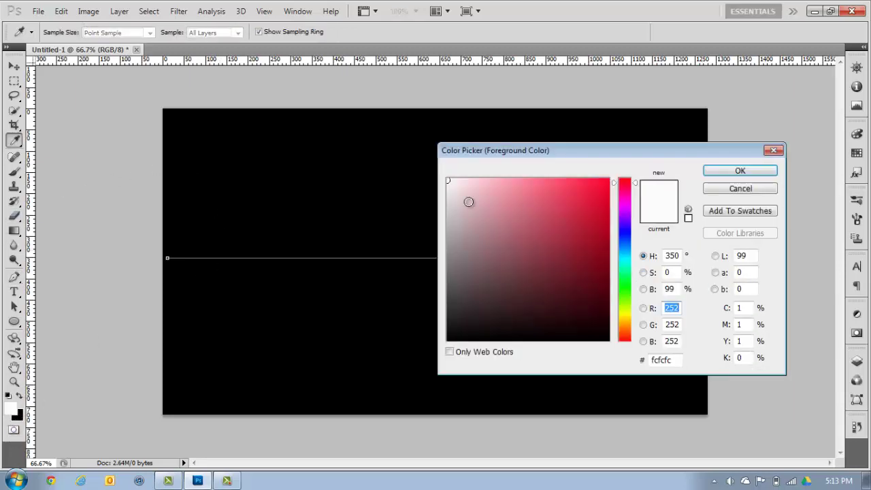
left_click(766, 170)
Stroke the path with the Brush using Simulate Pressure, then delete the path
right_click(320, 259)
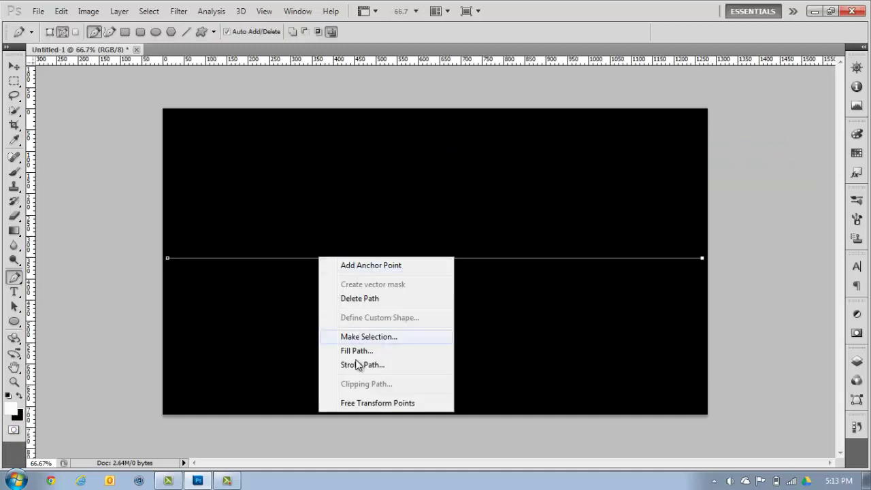
left_click(359, 366)
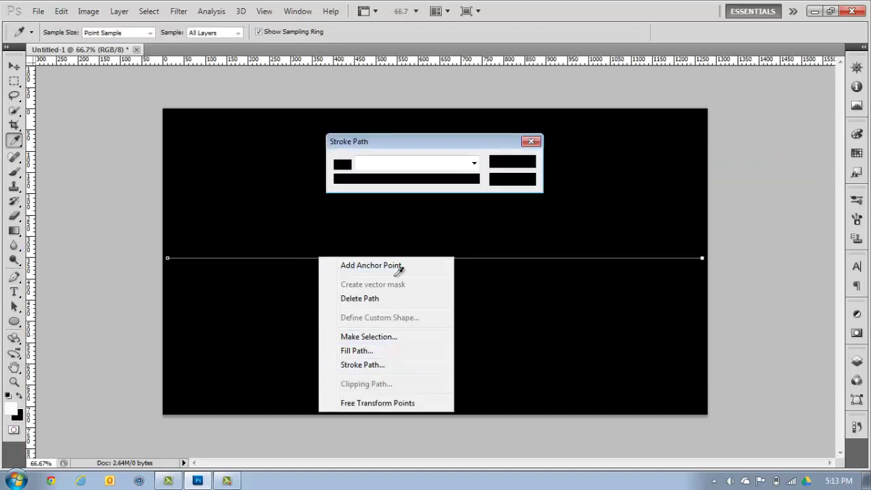
left_click(439, 165)
left_click(434, 168)
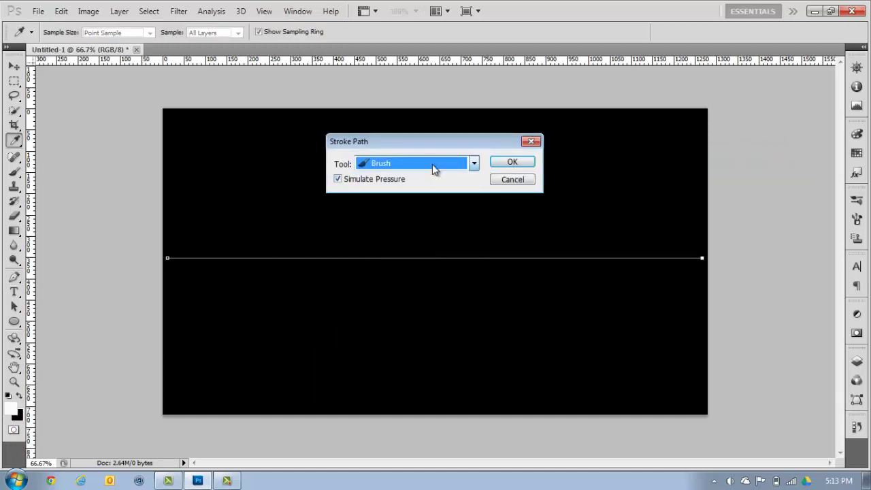
left_click(511, 164)
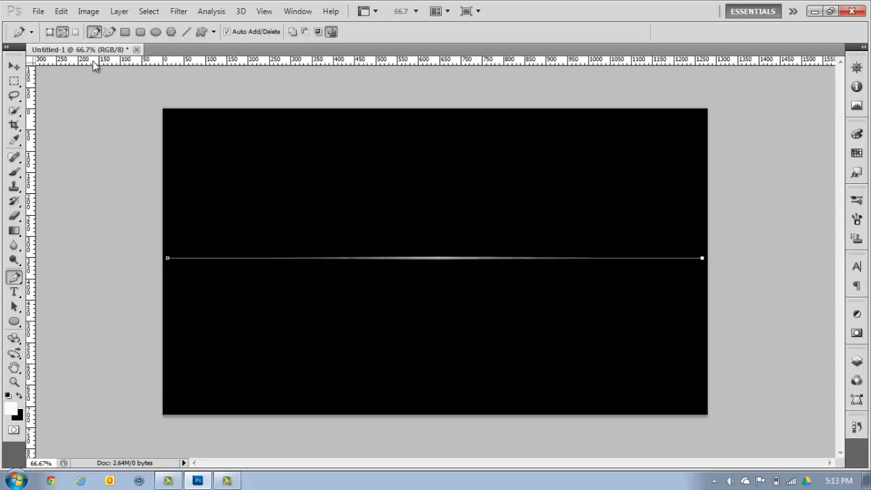
right_click(414, 256)
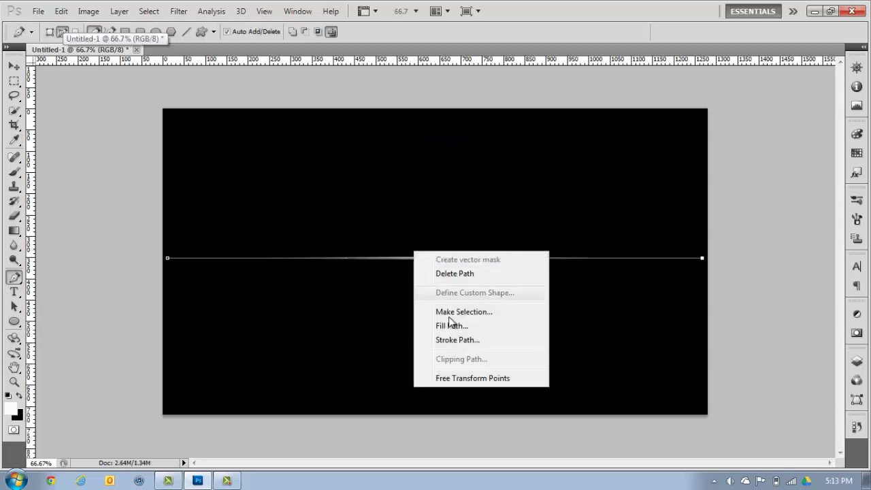
left_click(442, 273)
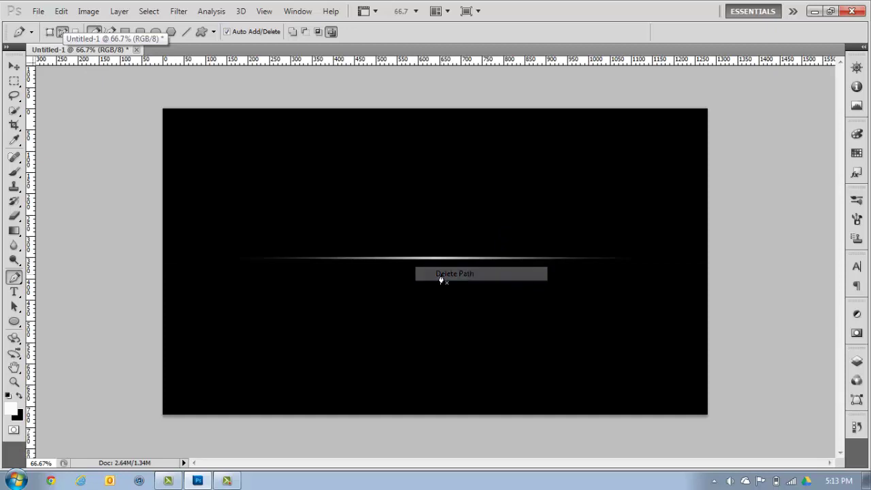
left_click(15, 170)
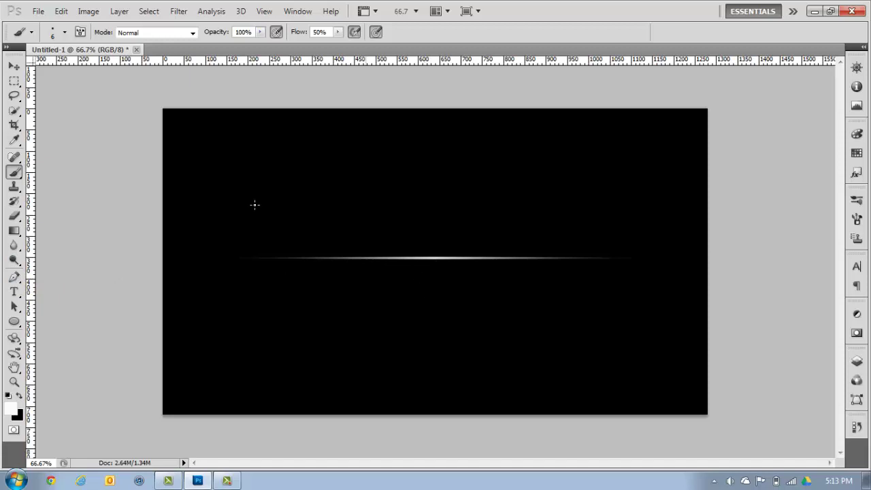
Undo the stroke and path, then add a new empty Layer 1 above Background
left_click(857, 361)
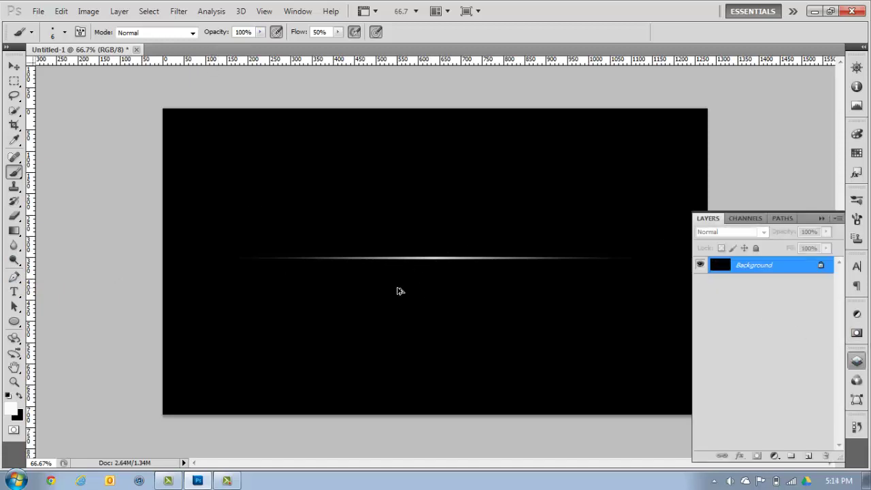
key("ctrl+alt+z")
key("ctrl+alt+z")
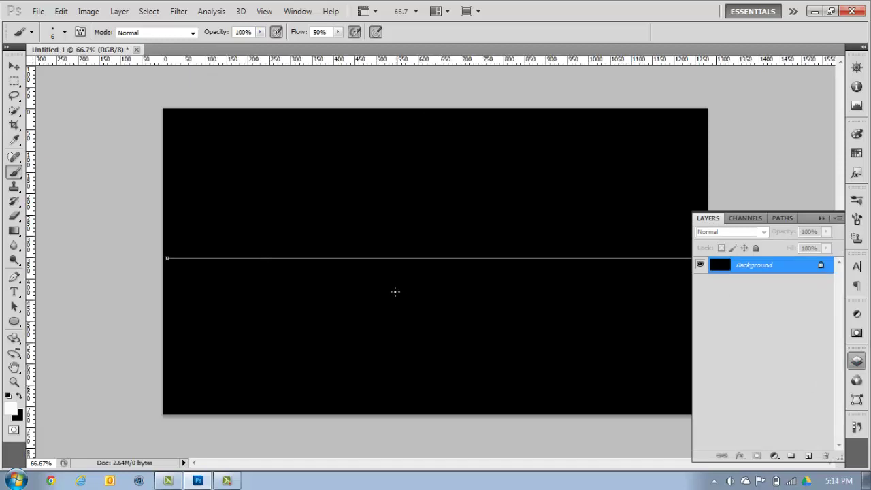
key("ctrl+alt+z")
key("ctrl+alt+z")
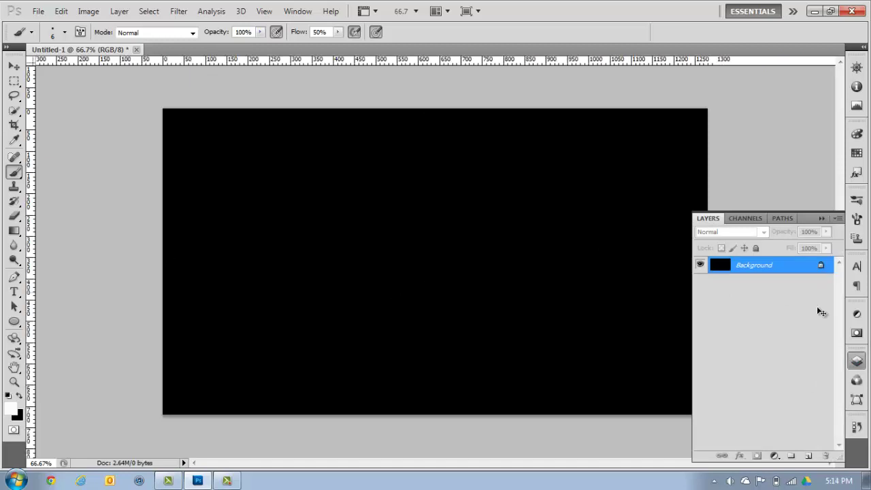
left_click(808, 455)
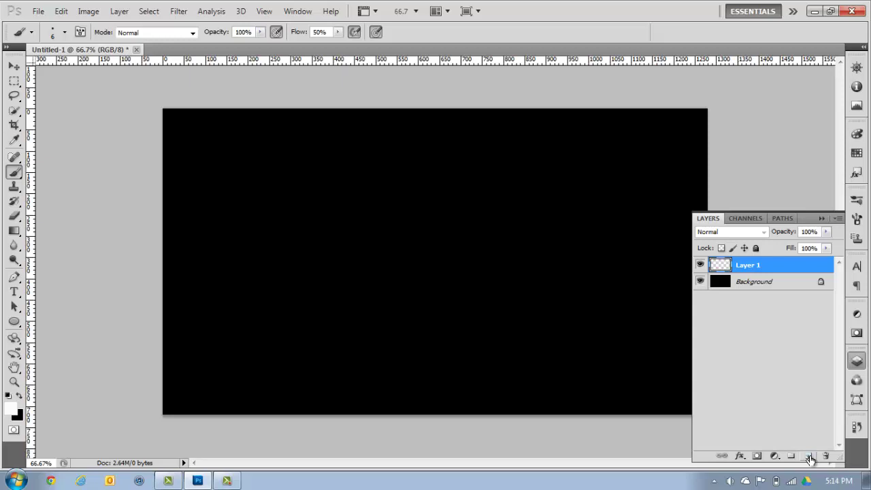
Draw a horizontal pen path, stroke it onto Layer 1, and delete the path
left_click(14, 277)
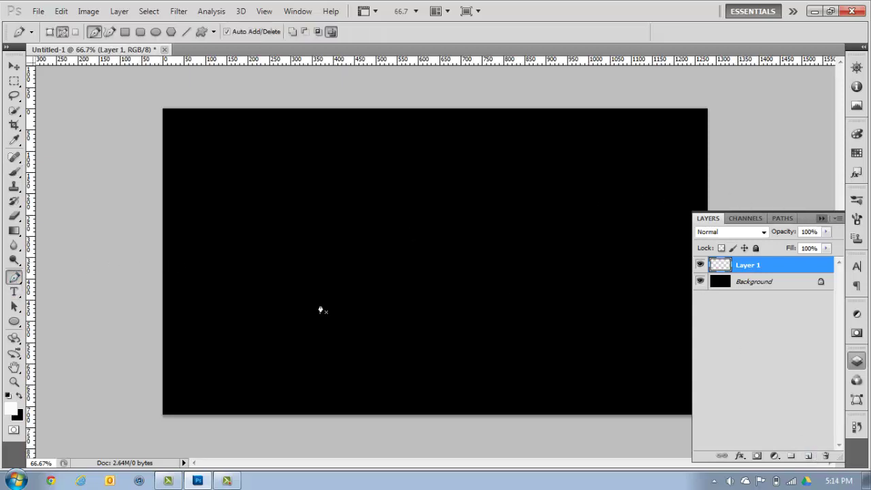
key("F7")
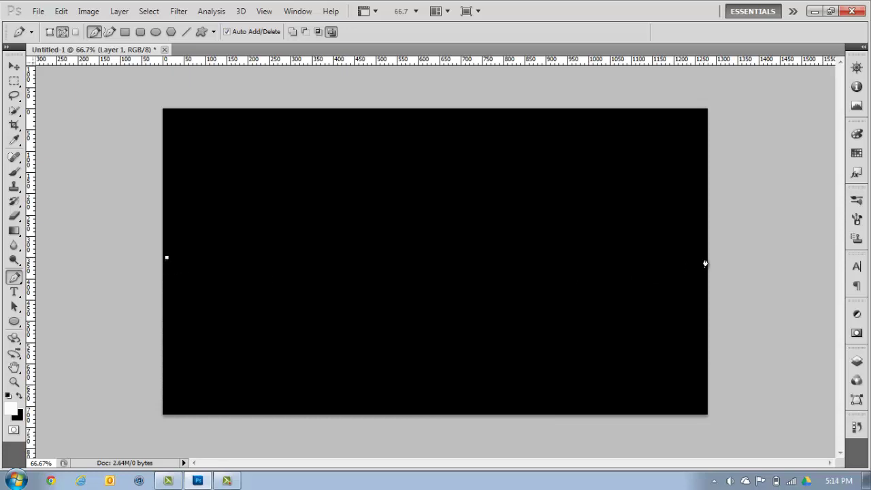
left_click(704, 258)
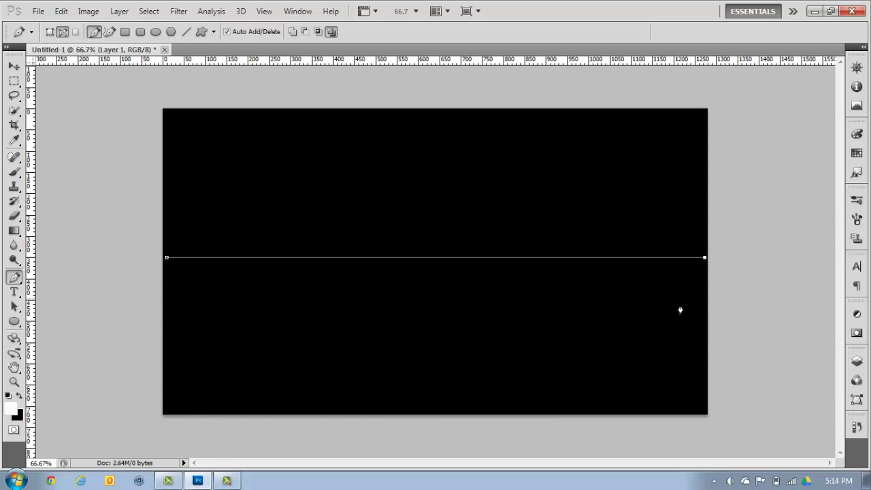
right_click(359, 258)
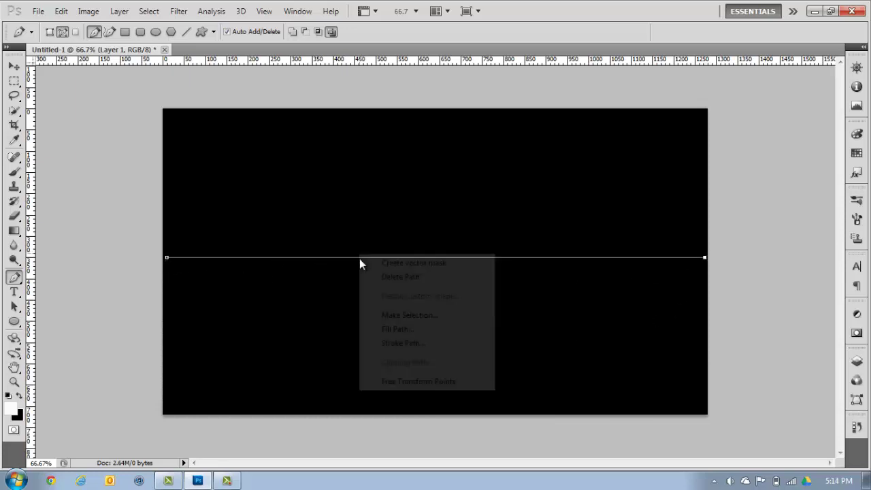
left_click(404, 343)
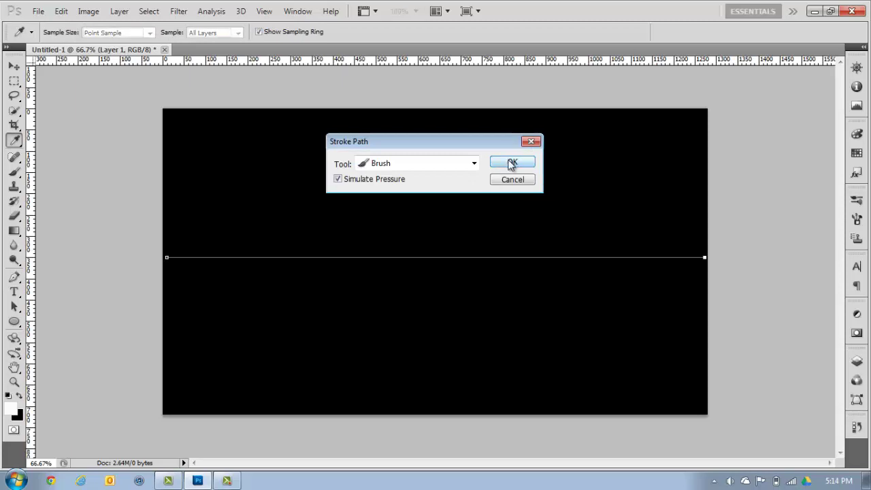
left_click(512, 164)
right_click(443, 258)
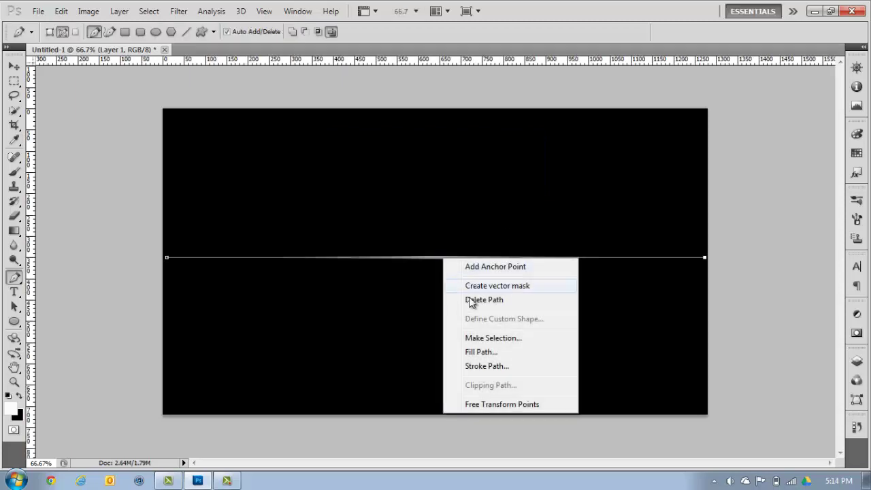
left_click(473, 301)
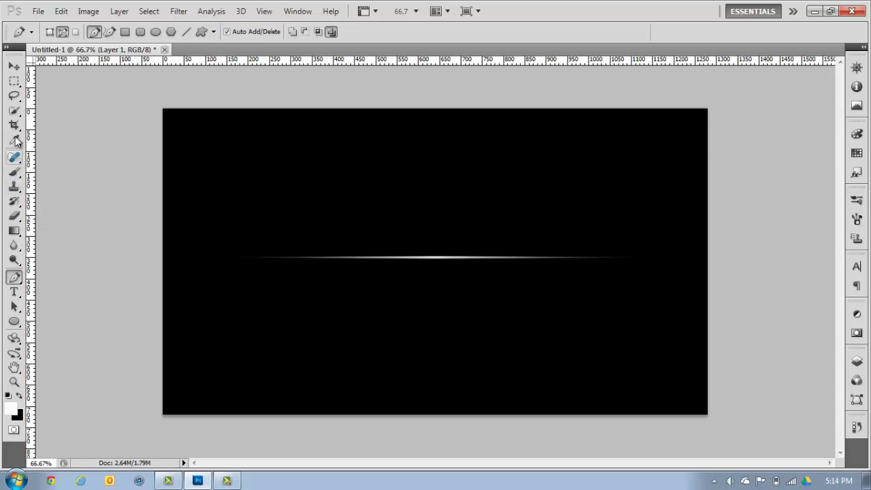
Use Liquify's Forward Warp at brush pressure 50 to ripple the streak's centre, then apply
left_click(178, 13)
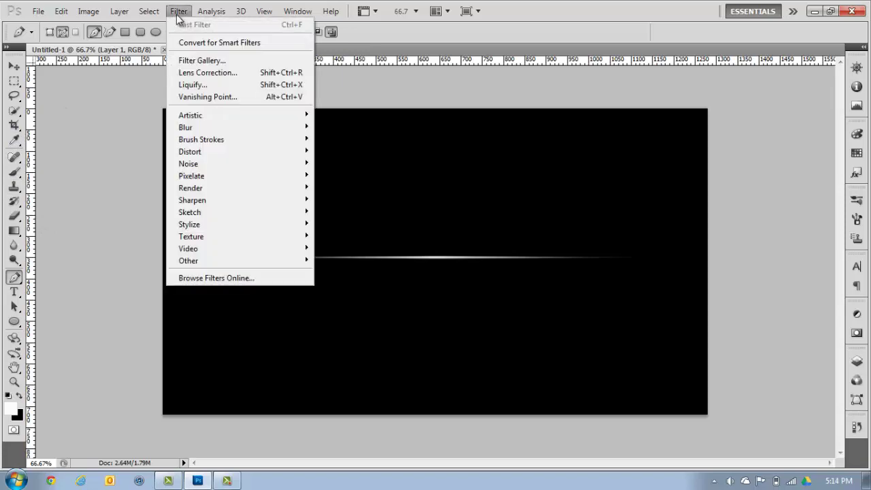
left_click(194, 86)
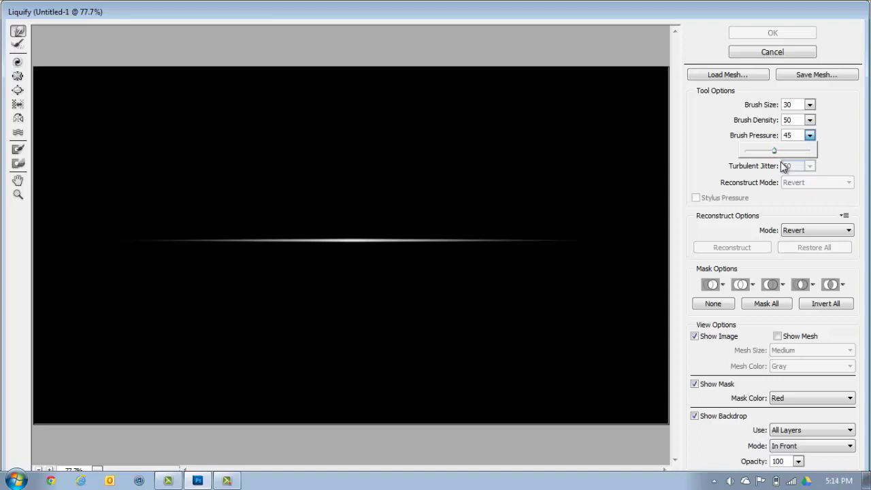
left_click(793, 137)
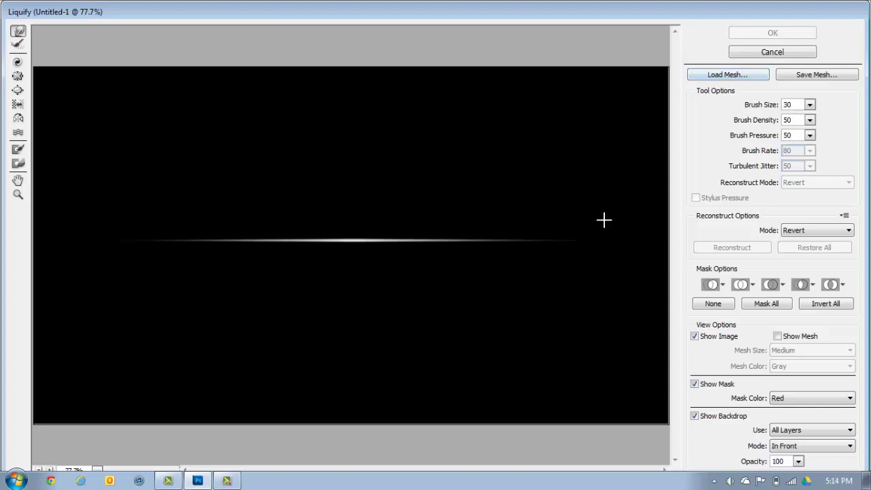
mouse_move(519, 246)
left_mouse_down()
mouse_move(414, 247)
mouse_move(387, 234)
mouse_move(362, 239)
left_mouse_up()
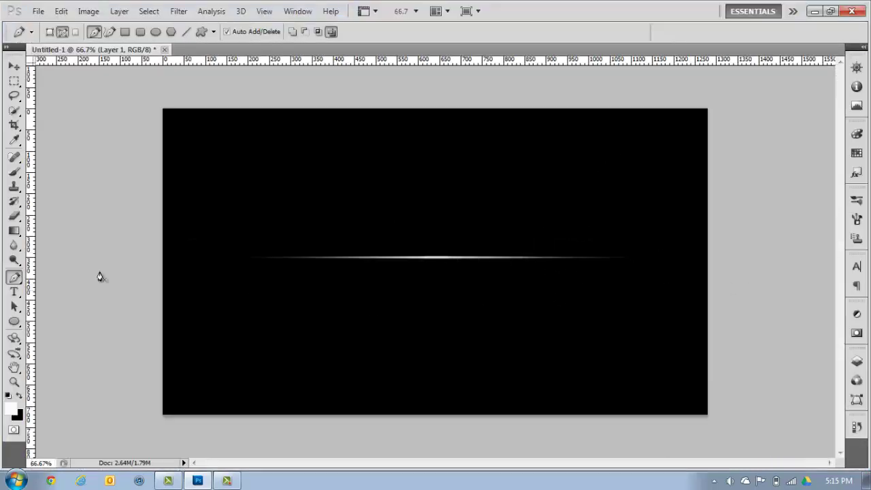
left_click(177, 12)
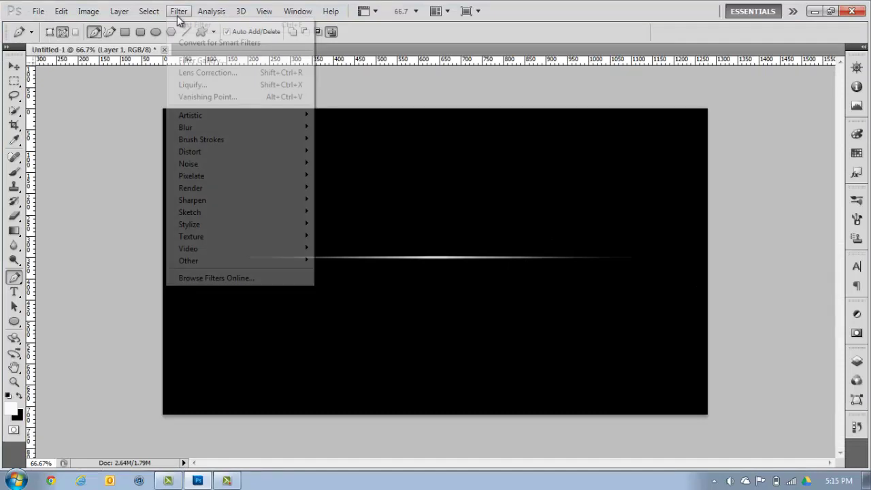
left_click(199, 84)
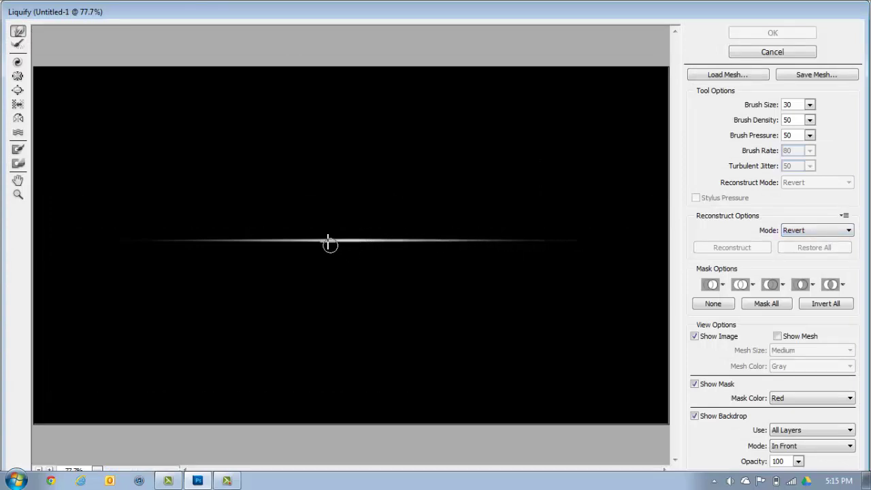
mouse_move(255, 240)
left_mouse_down()
mouse_move(227, 248)
mouse_move(121, 242)
left_mouse_up()
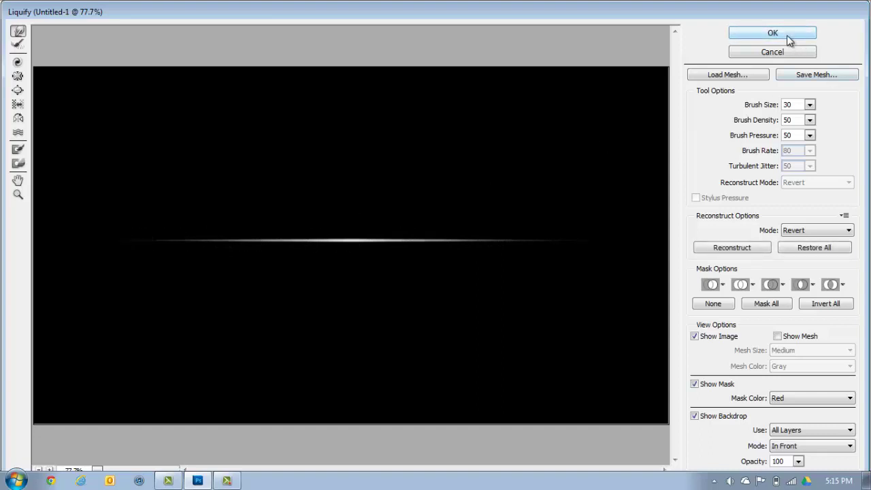
left_click(784, 35)
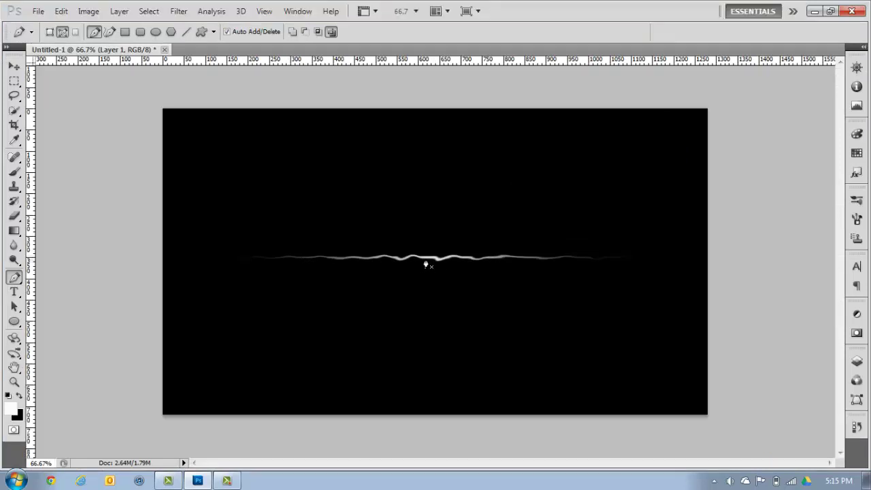
Duplicate Layer 1 to create Layer 1 copy
left_click(857, 365)
right_click(750, 264)
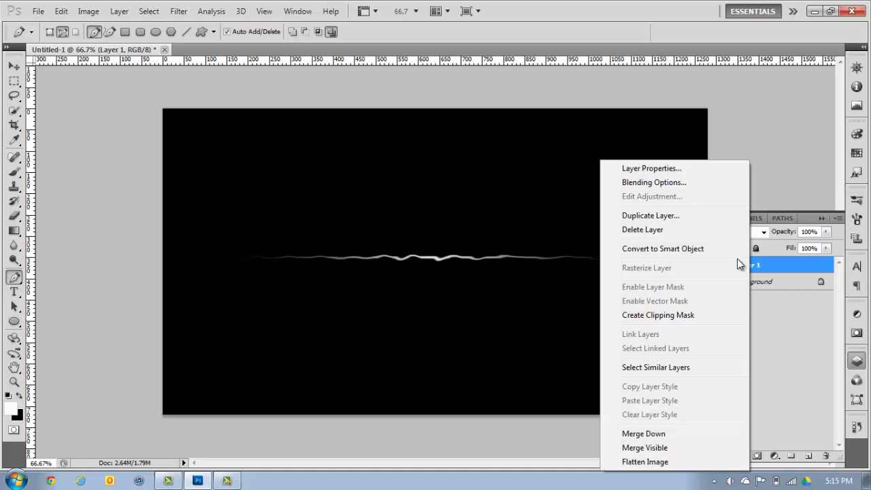
left_click(650, 216)
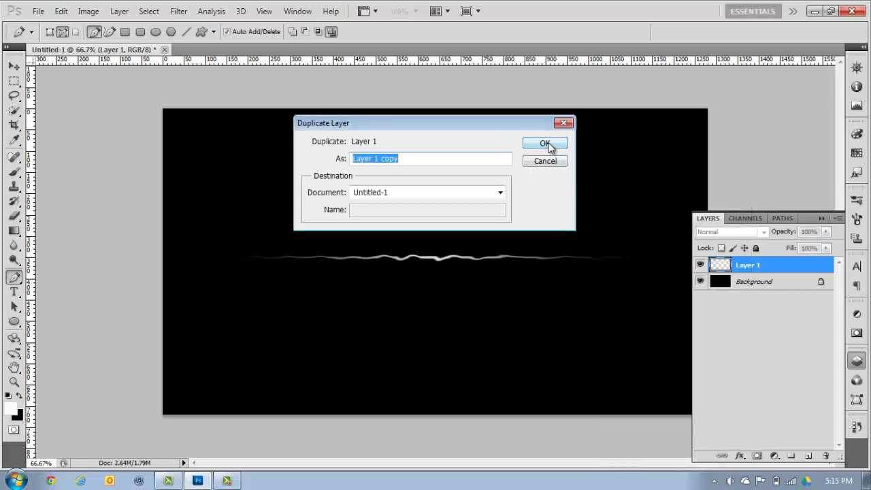
left_click(546, 144)
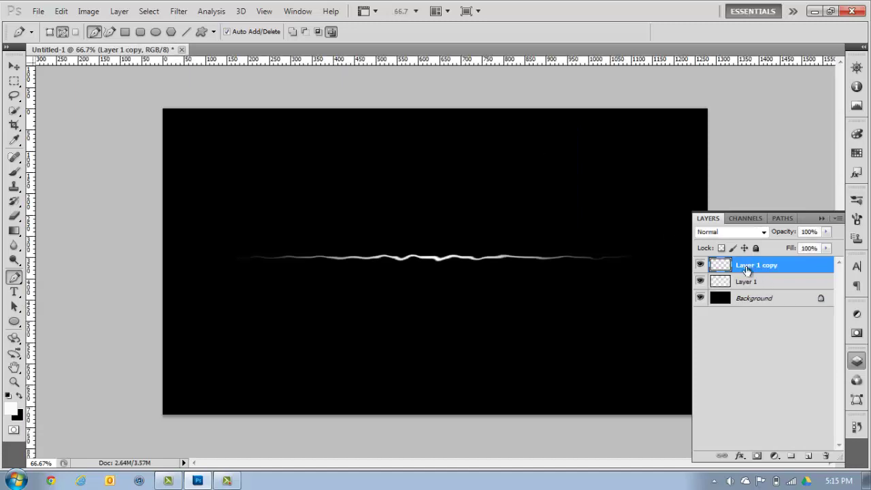
Rotate Layer 1 copy about 180° with Free Transform and apply it
left_click(14, 67)
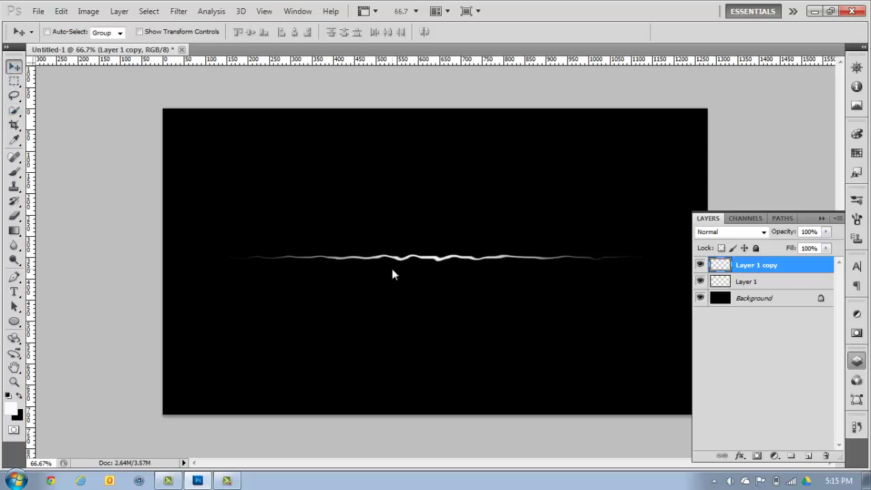
key("ctrl+t")
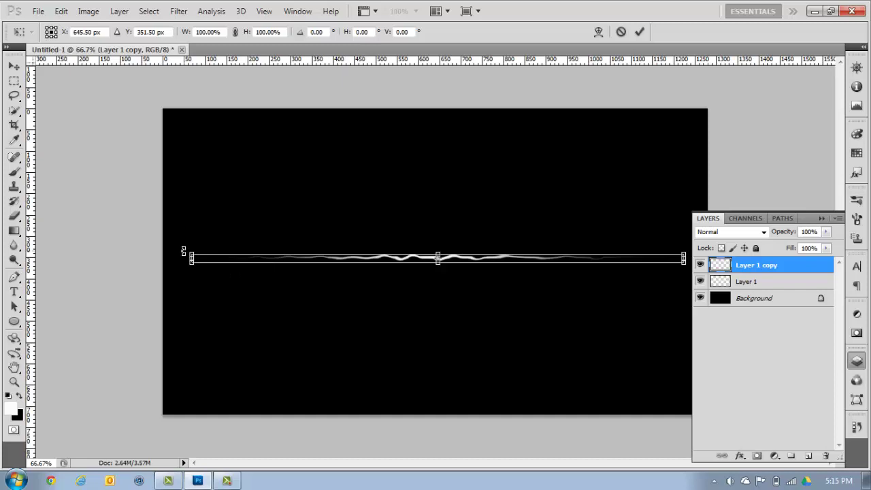
left_click_drag(179, 251, 686, 262)
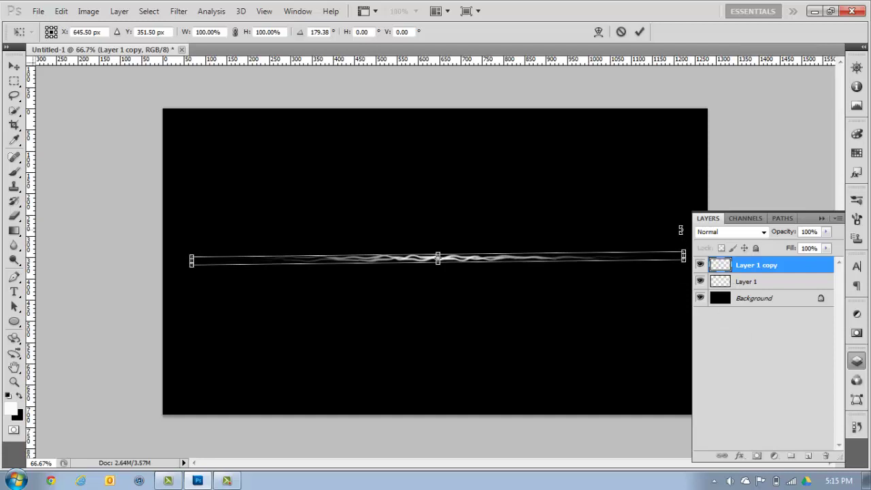
left_click(14, 66)
left_click(409, 193)
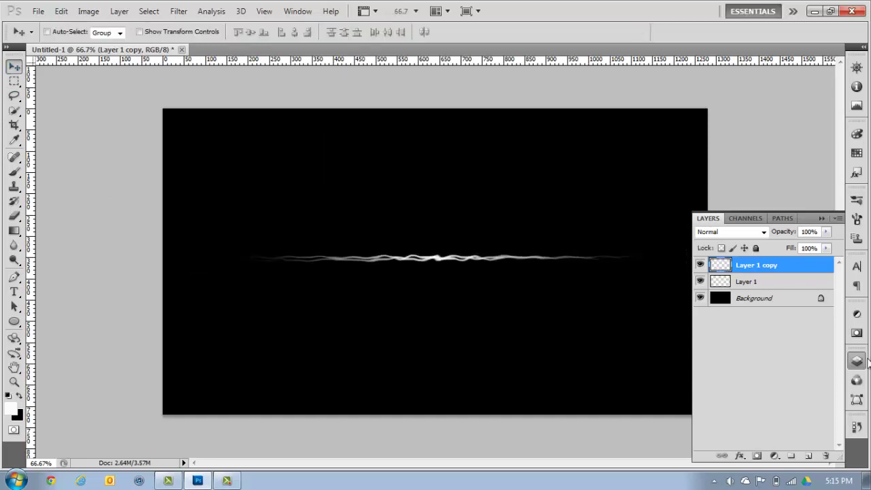
Merge Layer 1 and its copy into a single Layer 1 copy layer
left_click(761, 284, "shift")
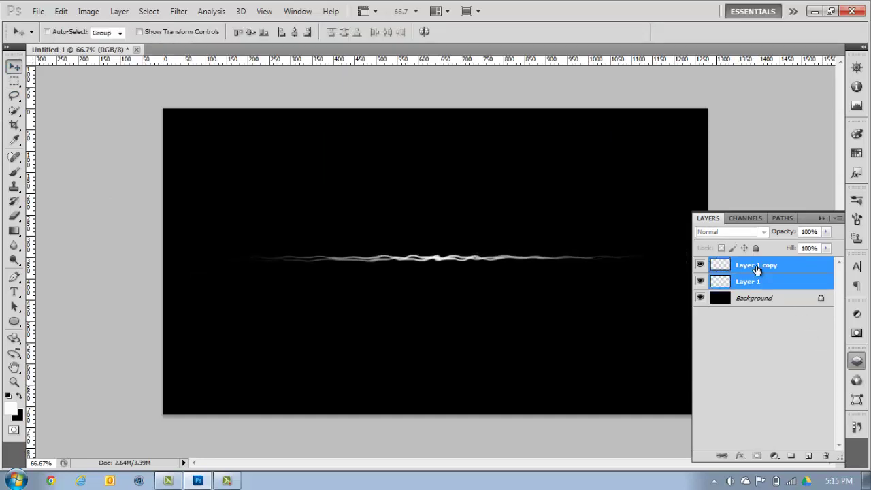
right_click(744, 273)
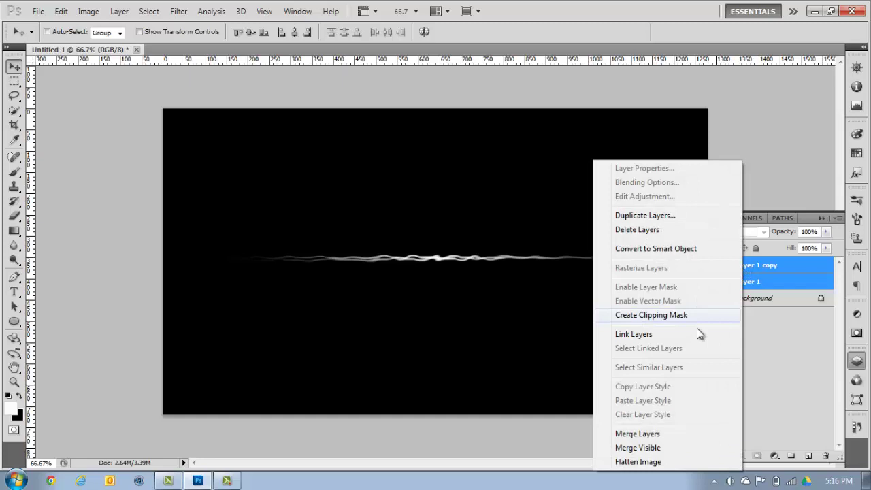
left_click(652, 432)
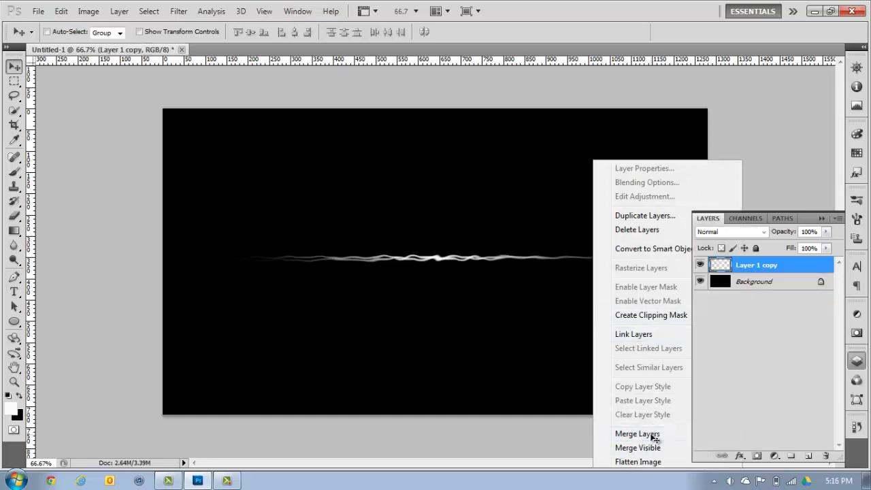
left_click(747, 336)
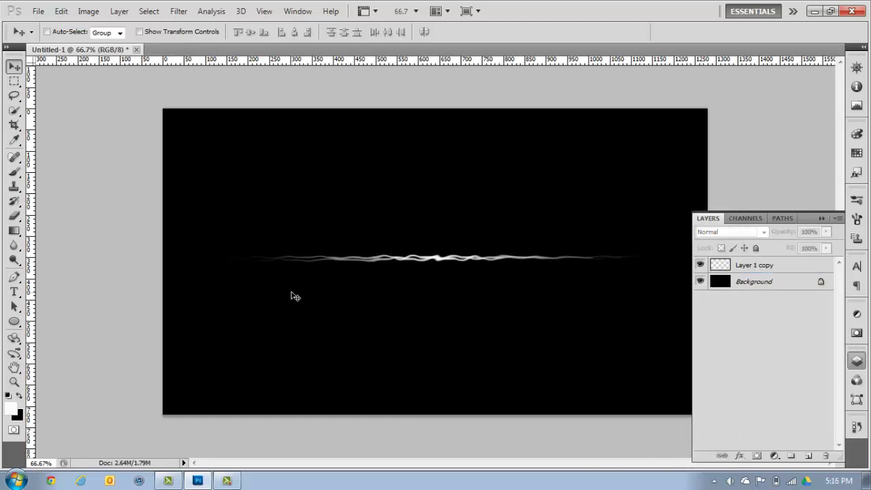
right_click(752, 266)
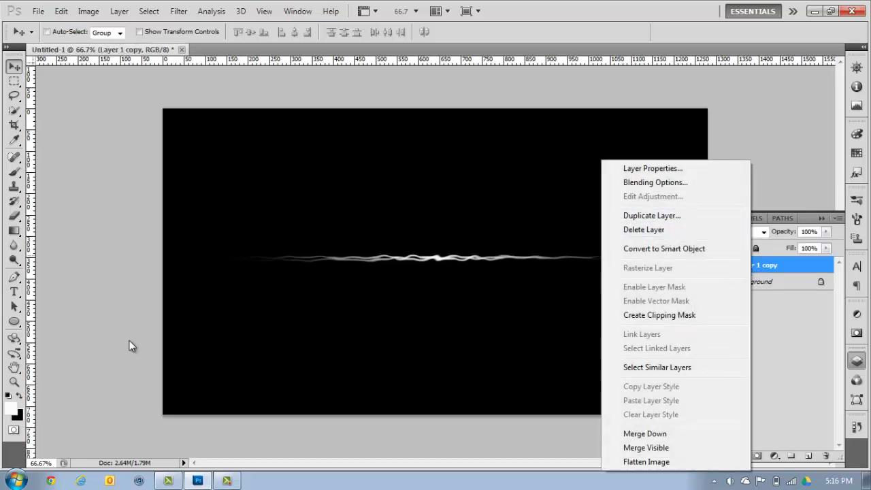
Set the foreground to pure red and add a Color Overlay style to Layer 1 copy
left_click(14, 415)
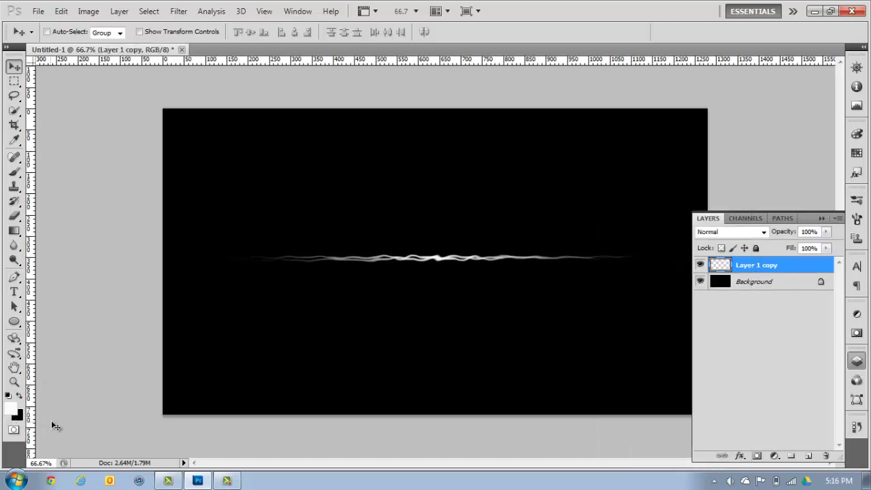
left_click(13, 414)
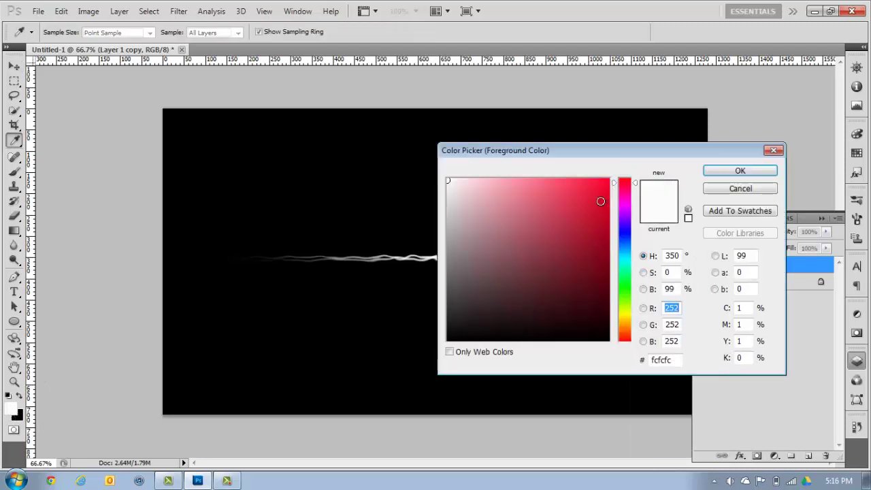
left_click_drag(600, 202, 624, 177)
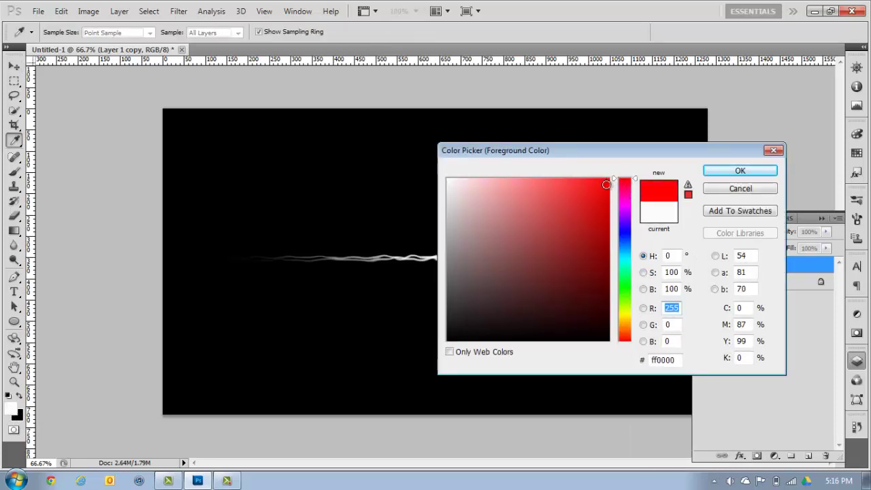
left_click(742, 170)
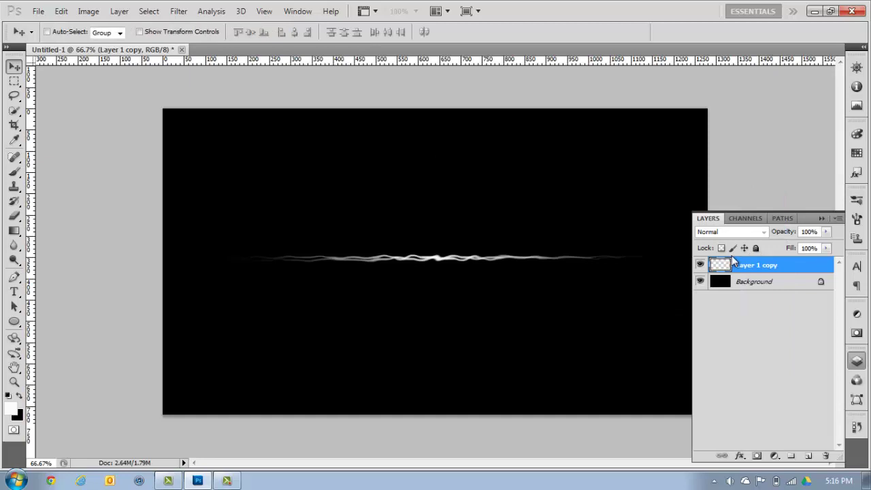
right_click(743, 269)
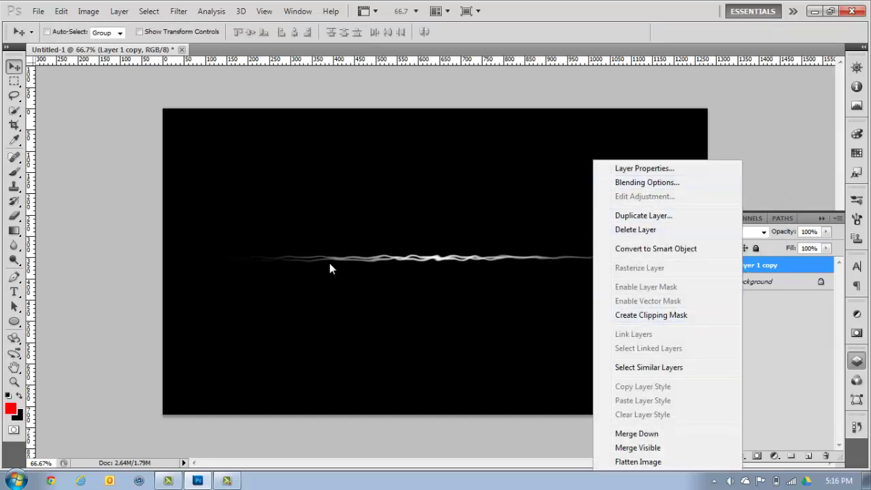
left_click(648, 183)
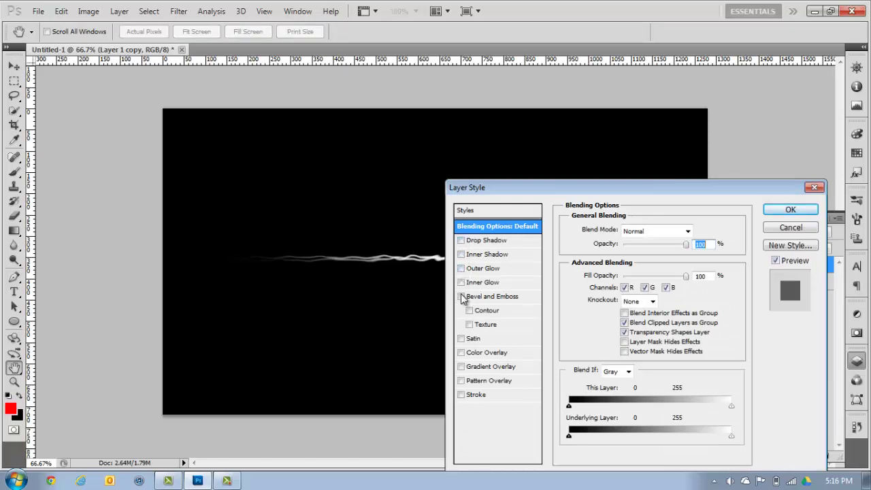
left_click(463, 355)
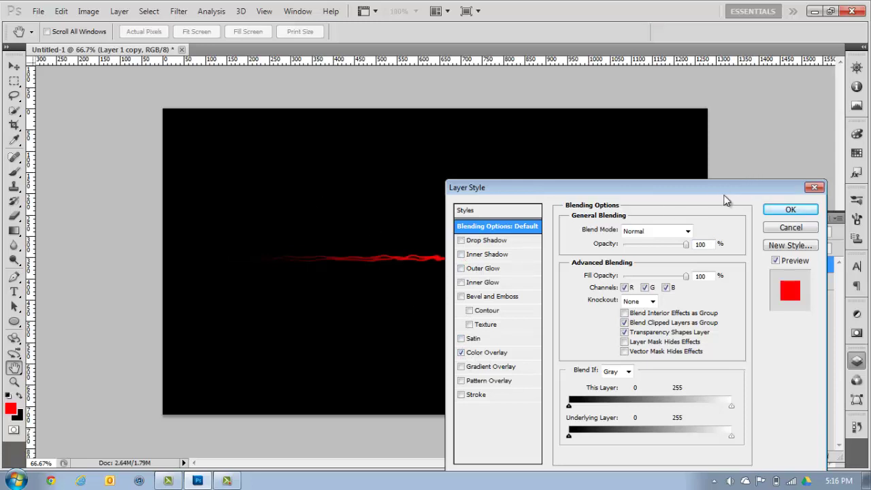
left_click_drag(711, 189, 671, 190)
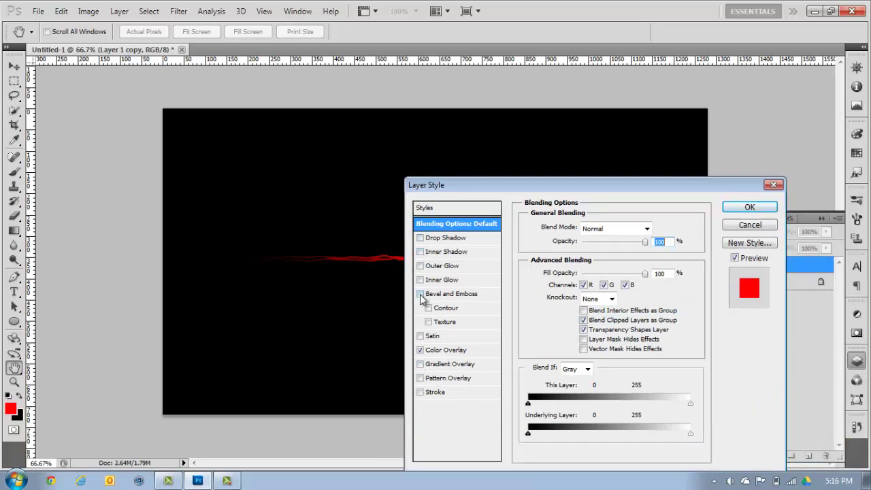
Add a Stroke layer effect with a size of 2 px
left_click(419, 393)
left_click(442, 395)
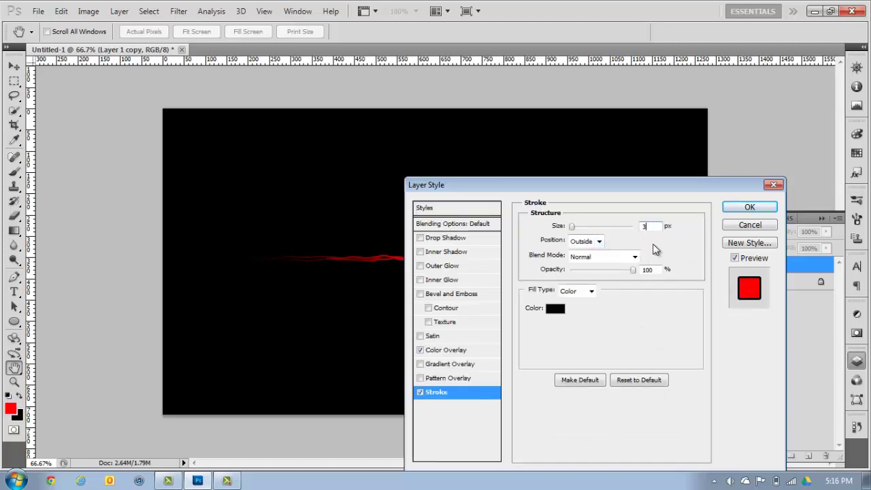
key("BackSpace")
type("100")
key("BackSpace")
key("BackSpace")
key("BackSpace")
type("2")
Set the stroke colour to black and apply the Layer Style
left_click(552, 308)
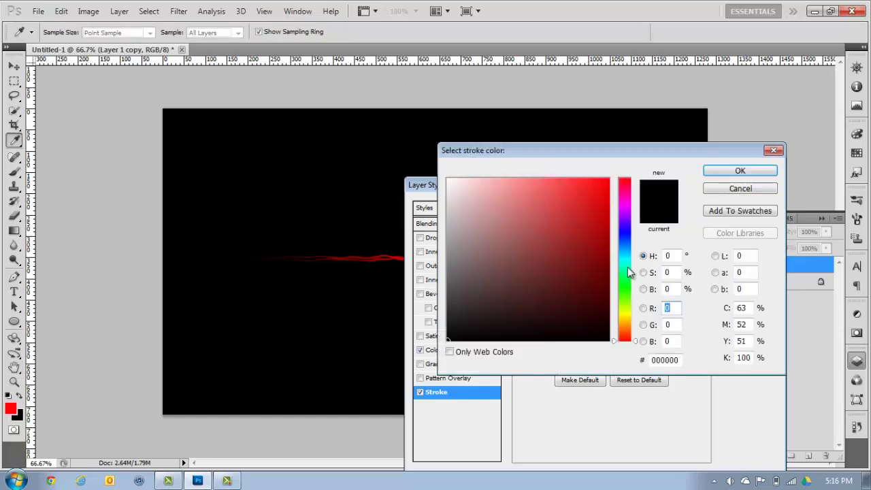
left_click(625, 269)
left_click_drag(629, 298, 629, 286)
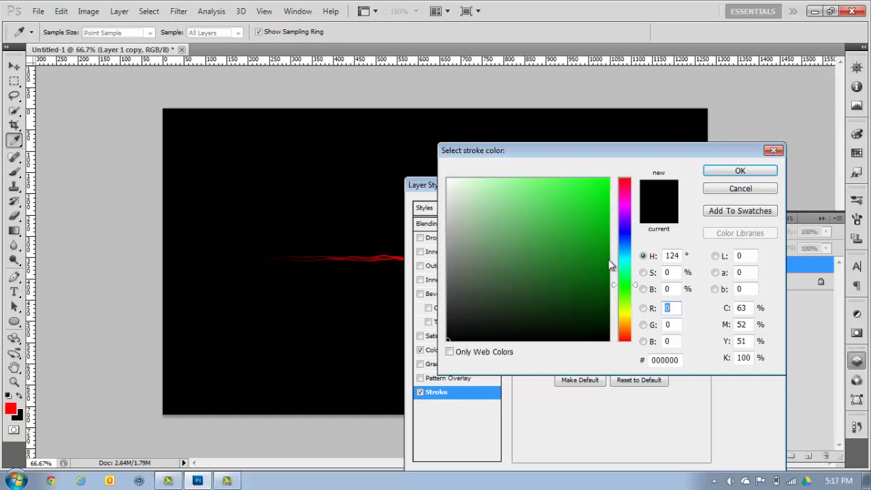
left_click_drag(585, 180, 642, 136)
left_click(728, 170)
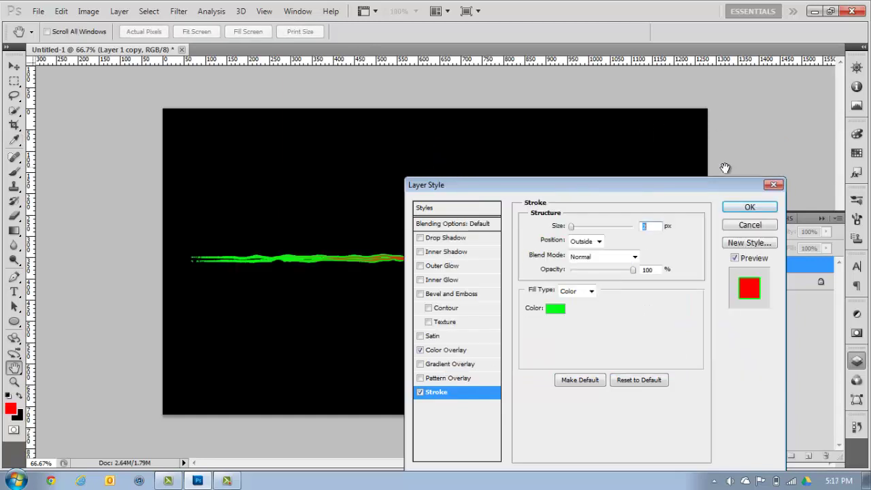
left_click_drag(666, 197, 638, 171)
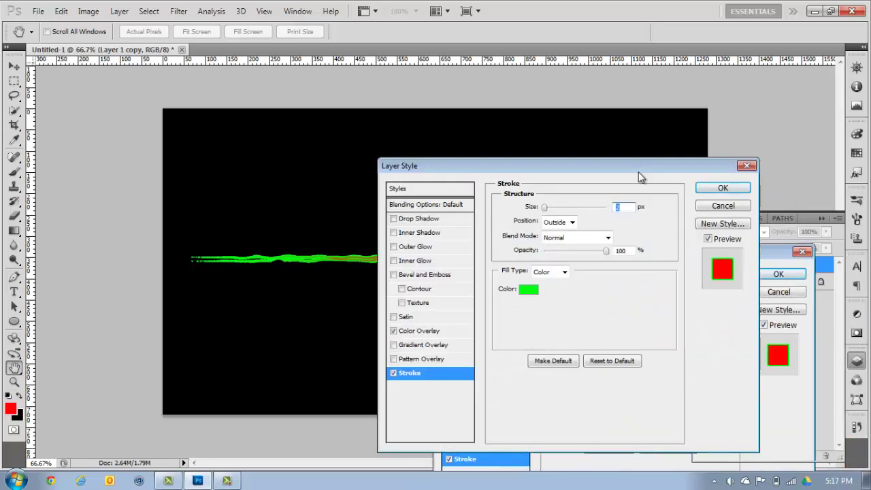
left_click(524, 291)
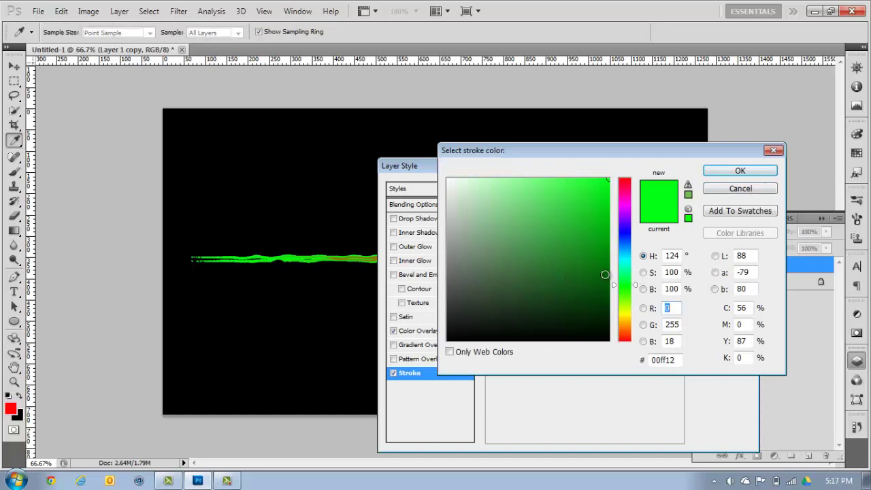
left_click_drag(627, 230, 626, 179)
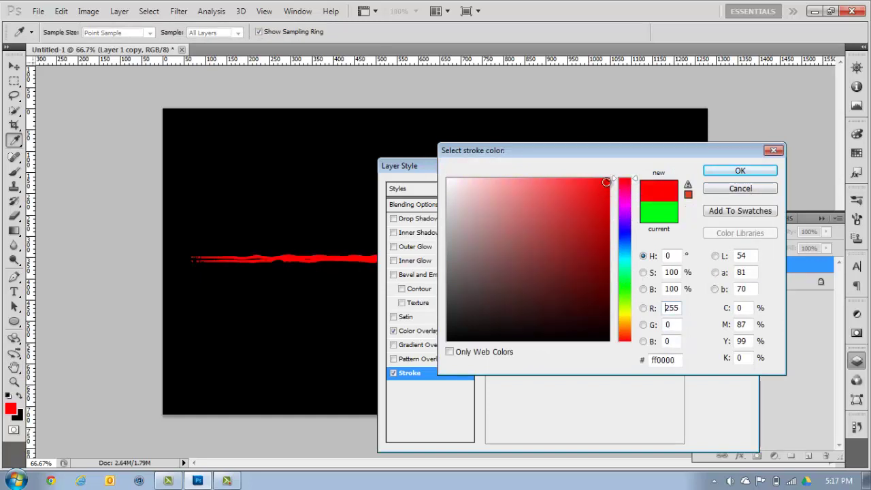
left_click_drag(536, 328, 681, 395)
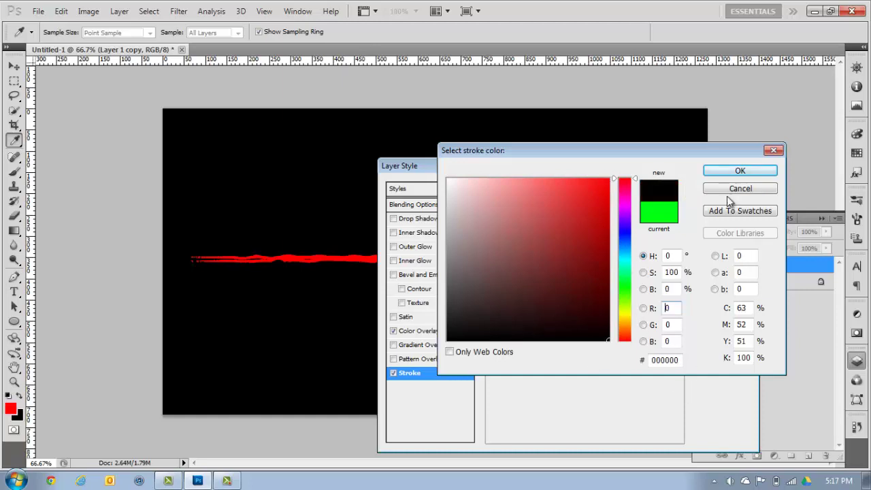
left_click(739, 172)
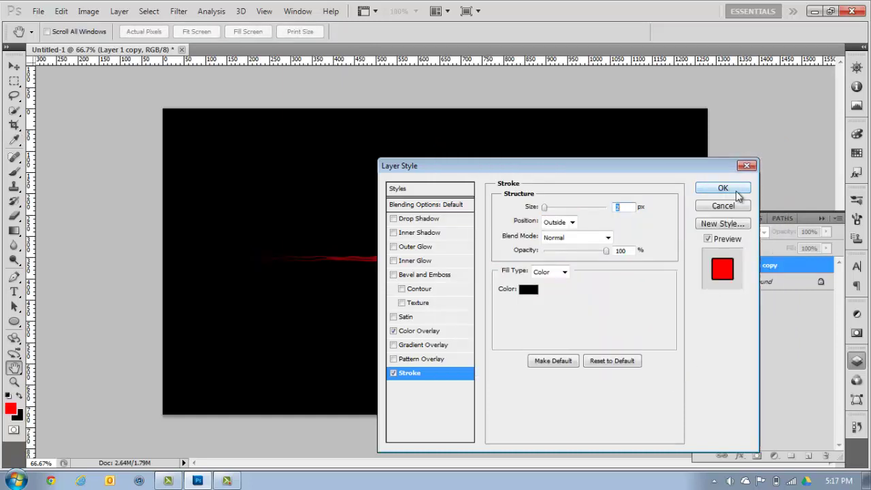
left_click(736, 191)
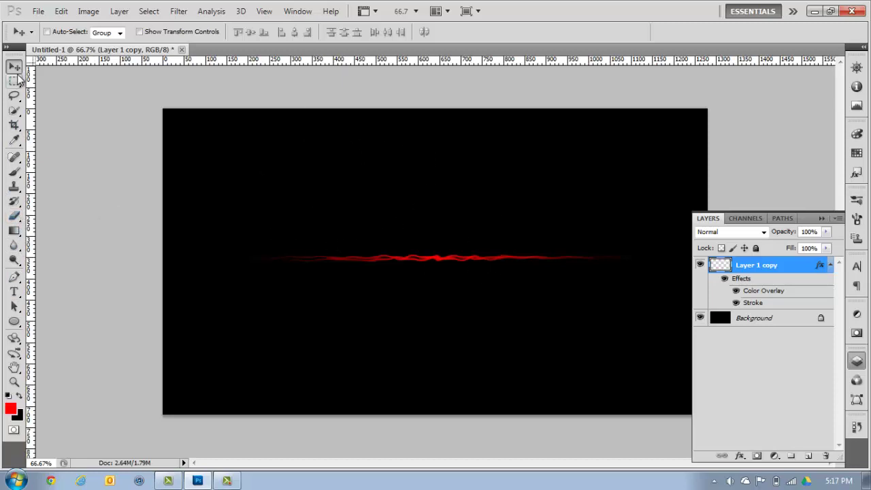
Delete the black Background layer and nudge the red streak slightly upward
left_click(753, 324)
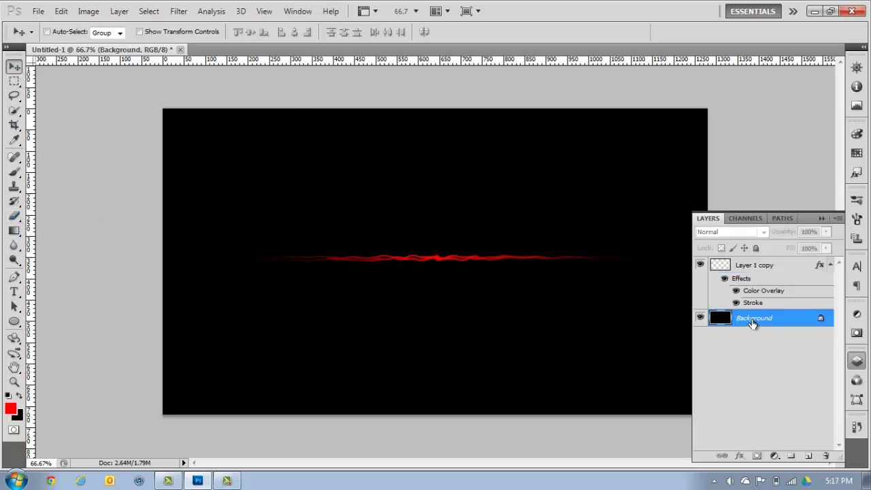
key("Delete")
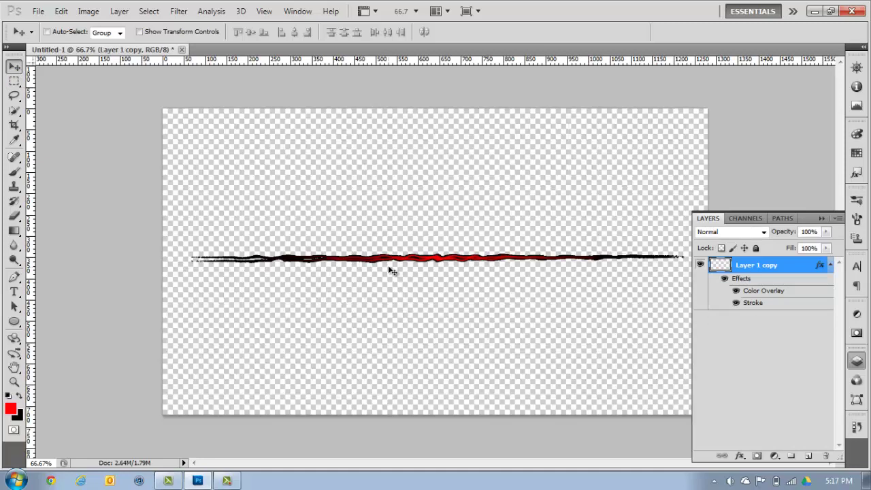
mouse_move(399, 257)
left_mouse_down()
mouse_move(388, 142)
mouse_move(378, 146)
mouse_move(385, 152)
mouse_move(376, 234)
left_mouse_up()
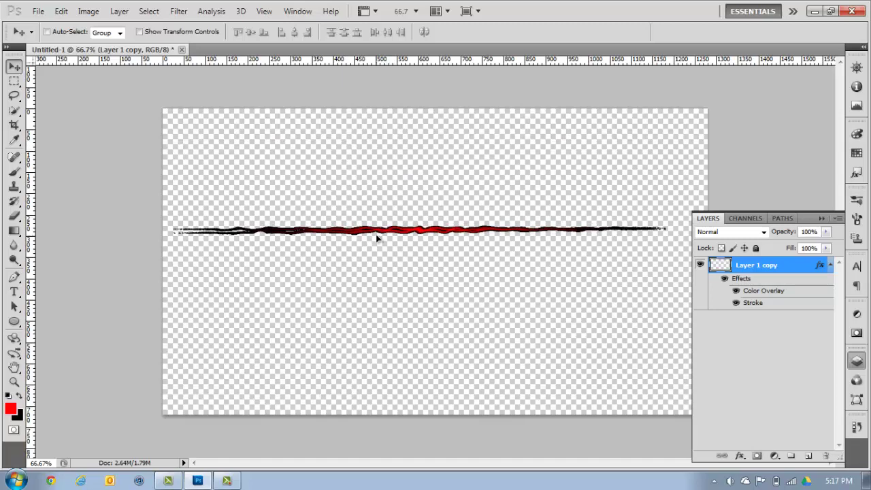
left_click(14, 291)
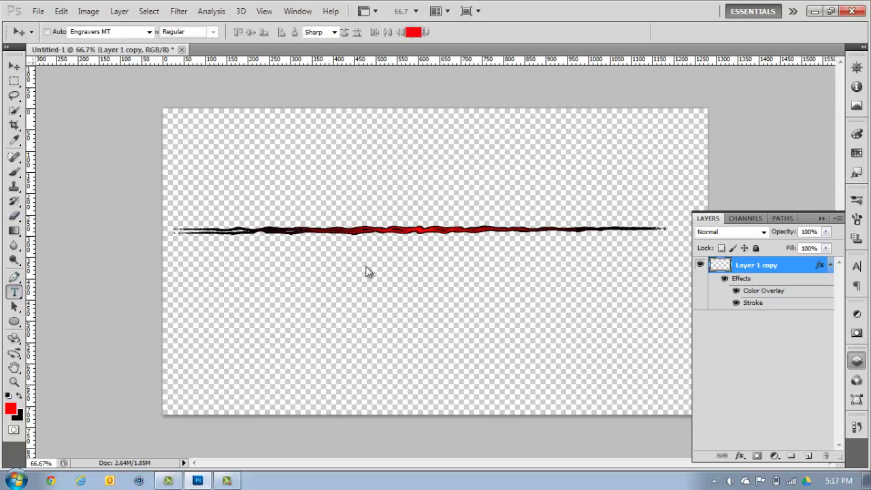
left_click(414, 285)
type("EDI")
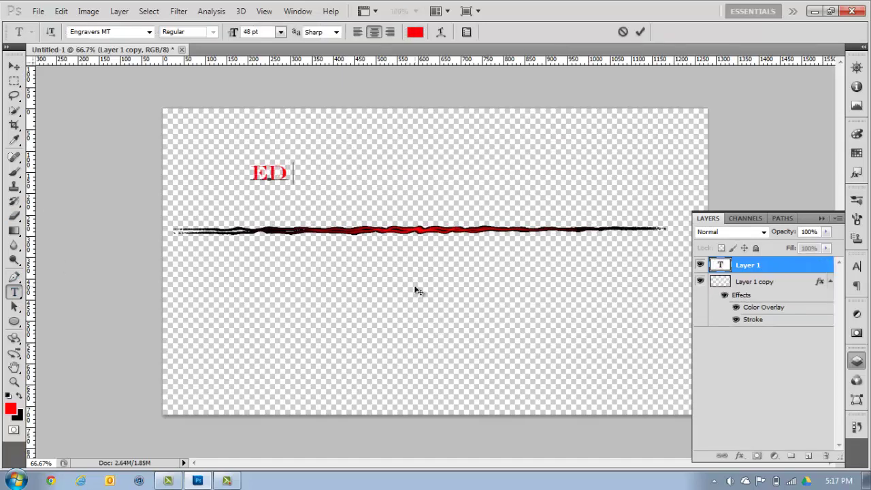
key("BackSpace")
key("BackSpace")
key("BackSpace")
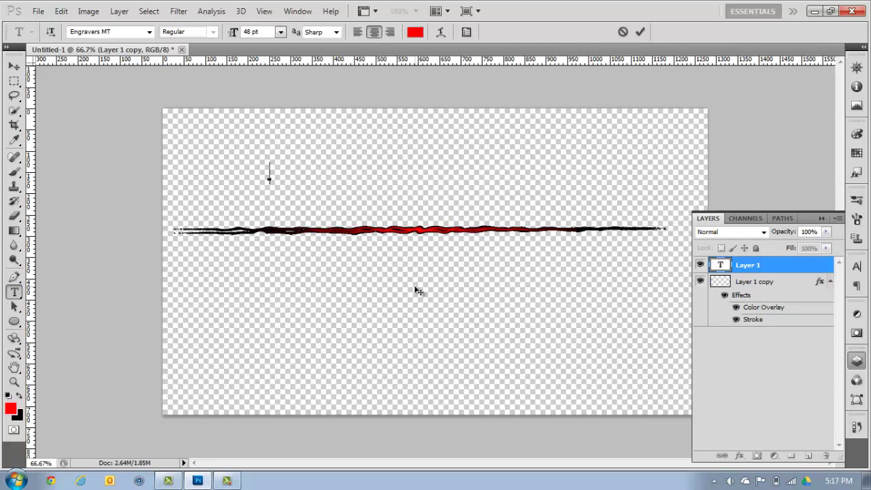
type("2020GAMERS")
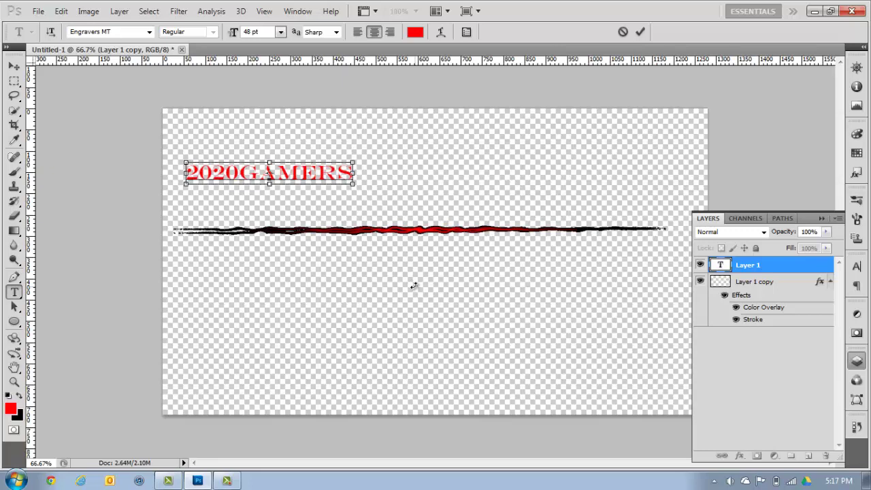
type("TE")
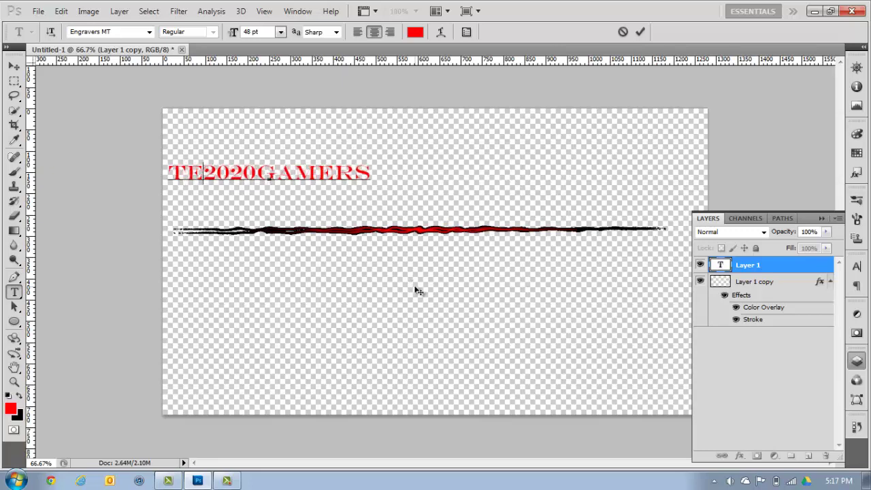
key("BackSpace")
type("HE")
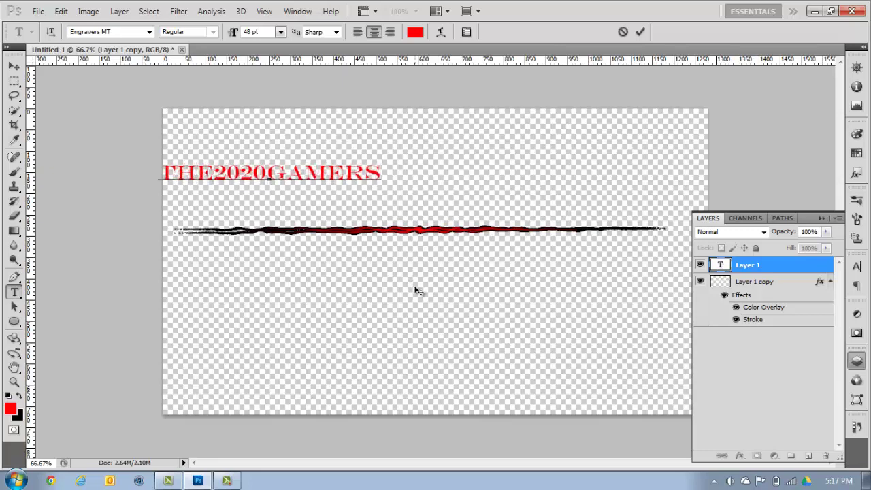
type("www")
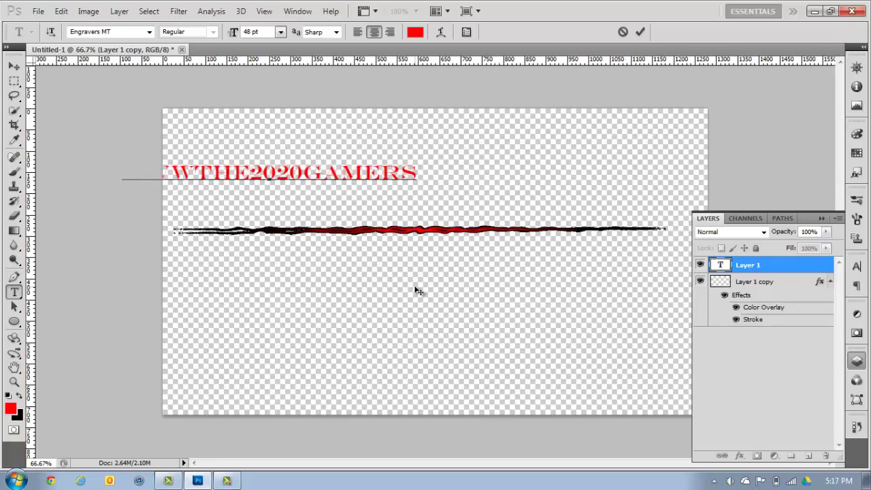
type(".youtube")
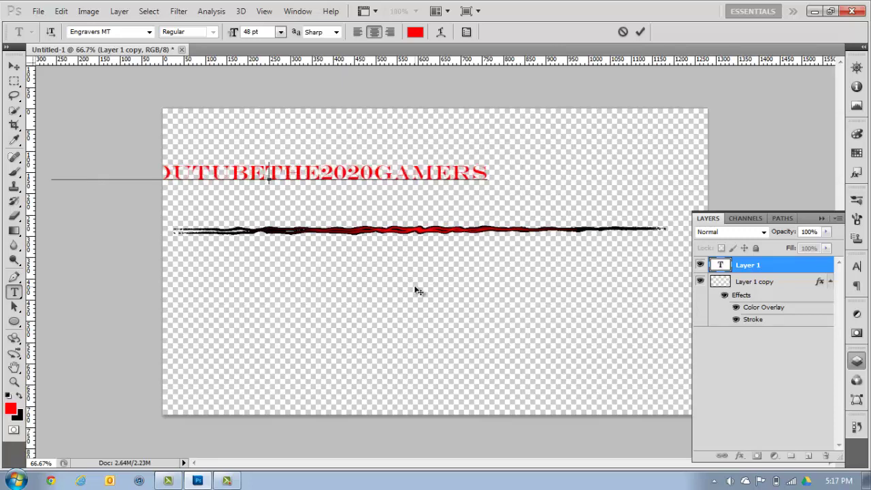
type(".co.")
key("BackSpace")
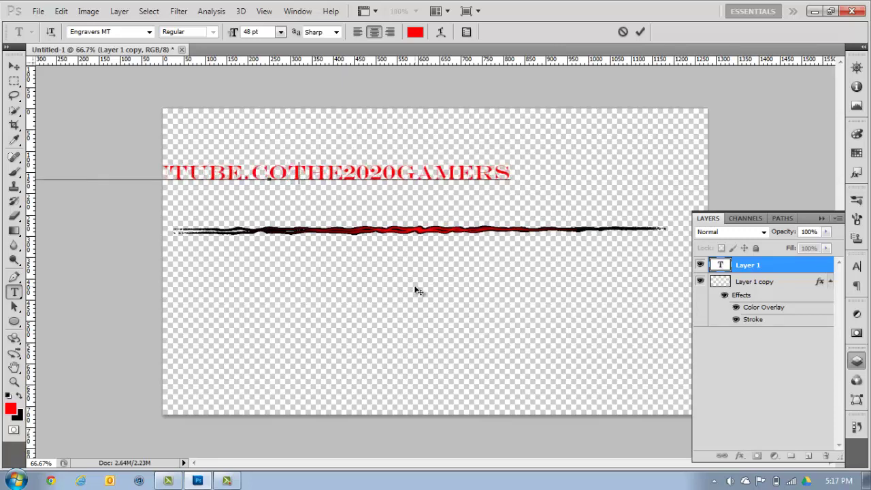
type("m/")
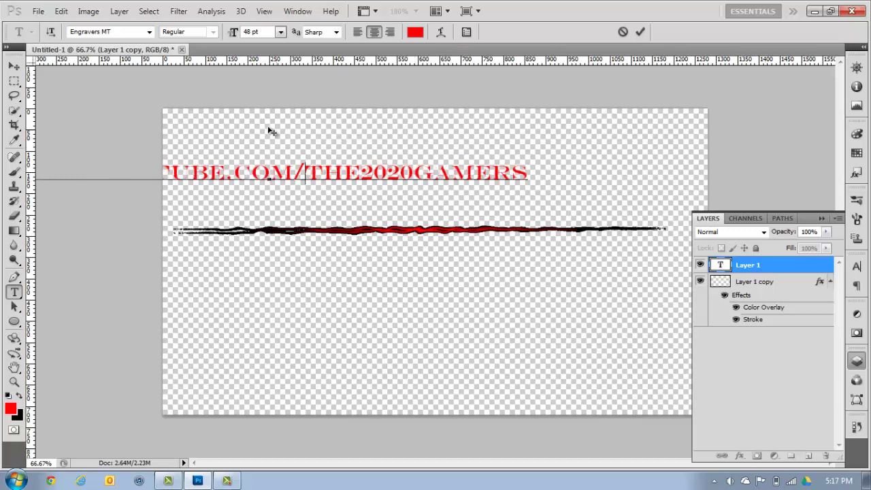
mouse_move(271, 131)
left_mouse_down()
mouse_move(482, 186)
mouse_move(473, 174)
mouse_move(433, 175)
left_mouse_up()
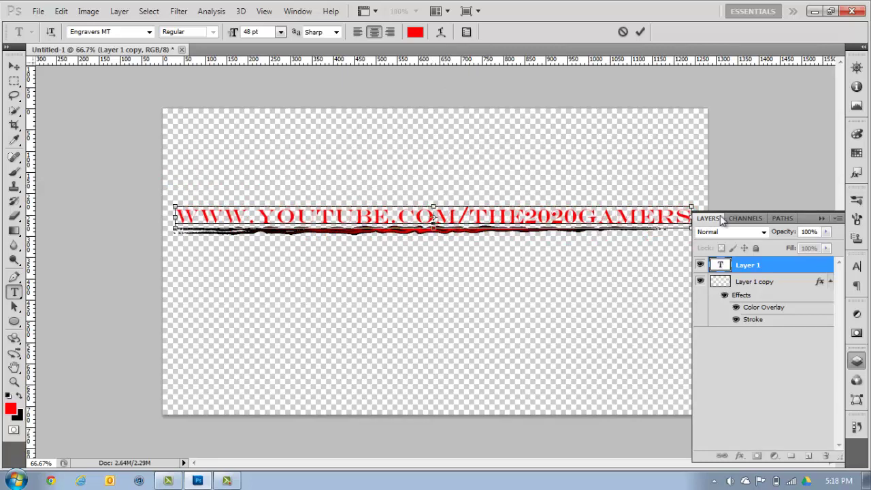
Recolour the selected address text to black (000000) and commit the text layer
key("End")
key("ctrl+shift+Left")
key("ctrl+shift+Left")
key("ctrl+shift+Left")
key("ctrl+shift+Left")
key("ctrl+shift+Left")
key("ctrl+shift+Left")
key("ctrl+shift+Left")
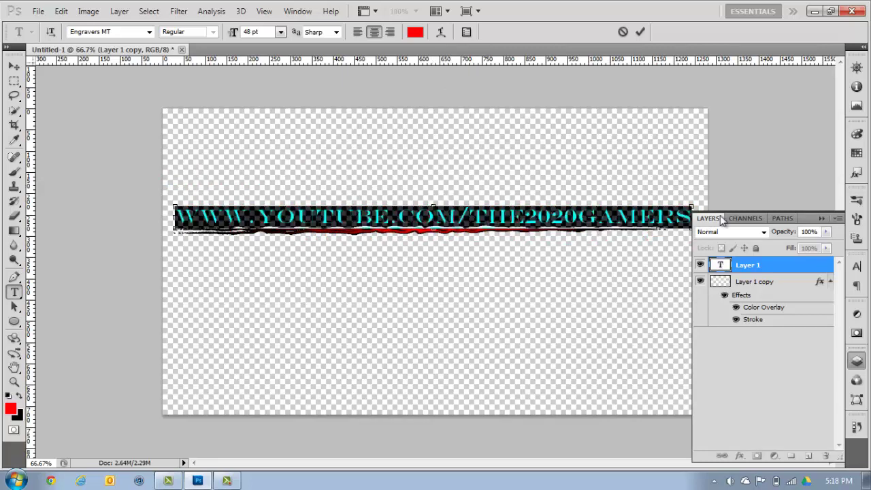
left_click(415, 34)
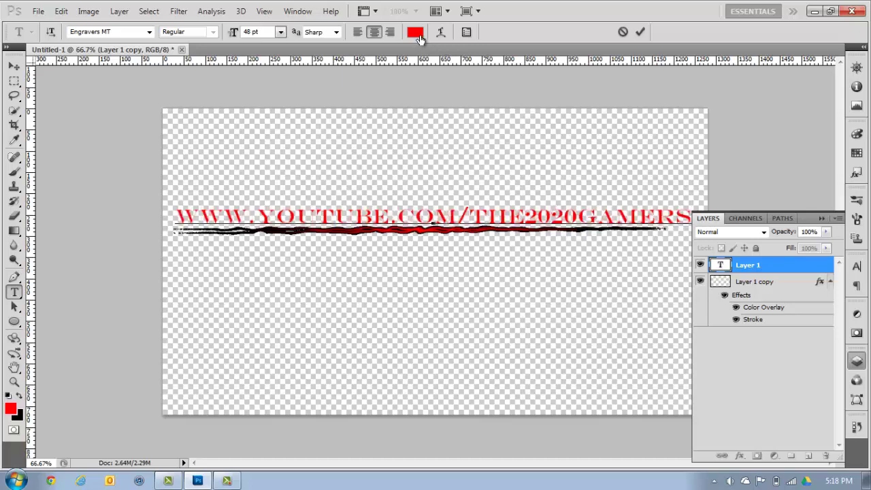
left_click_drag(520, 303, 630, 350)
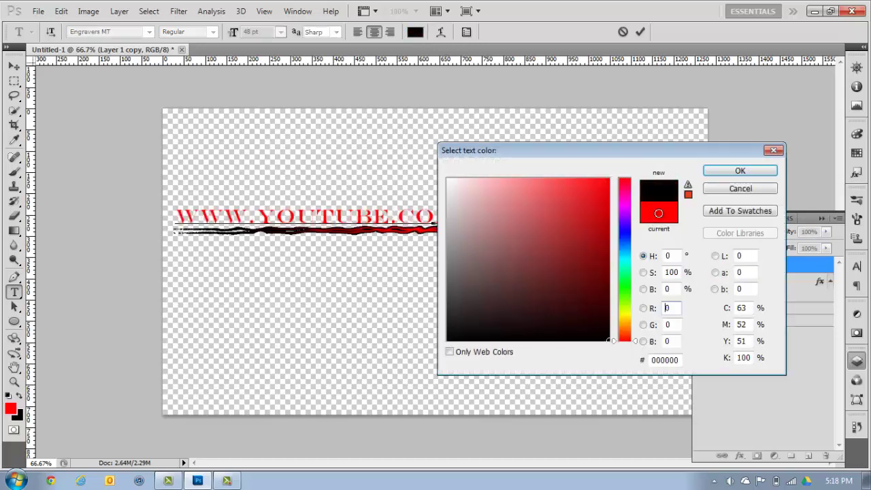
left_click(740, 171)
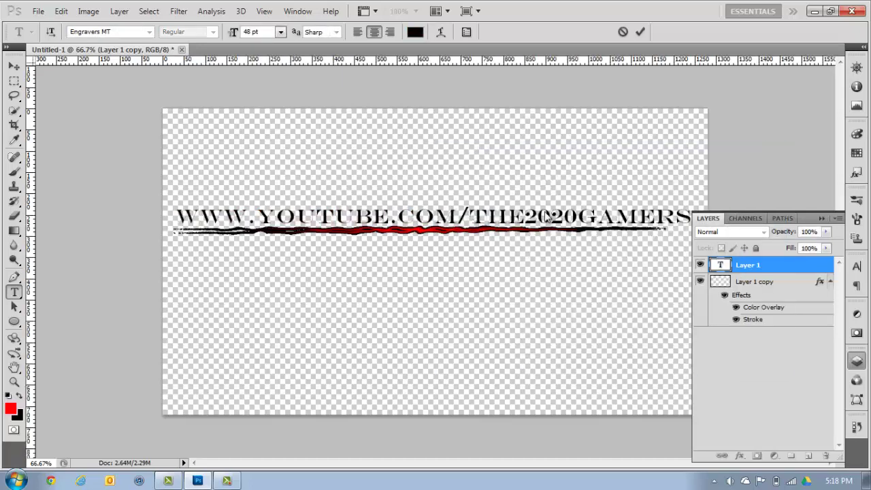
left_click(511, 242)
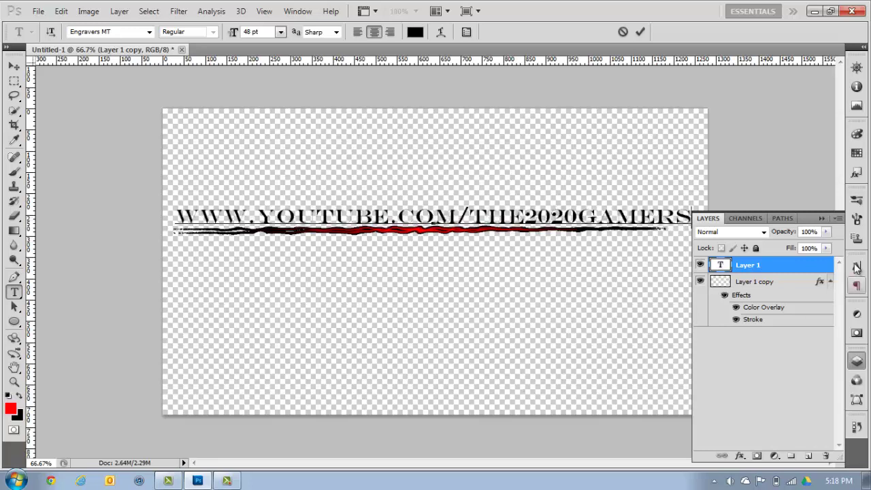
left_click(821, 220)
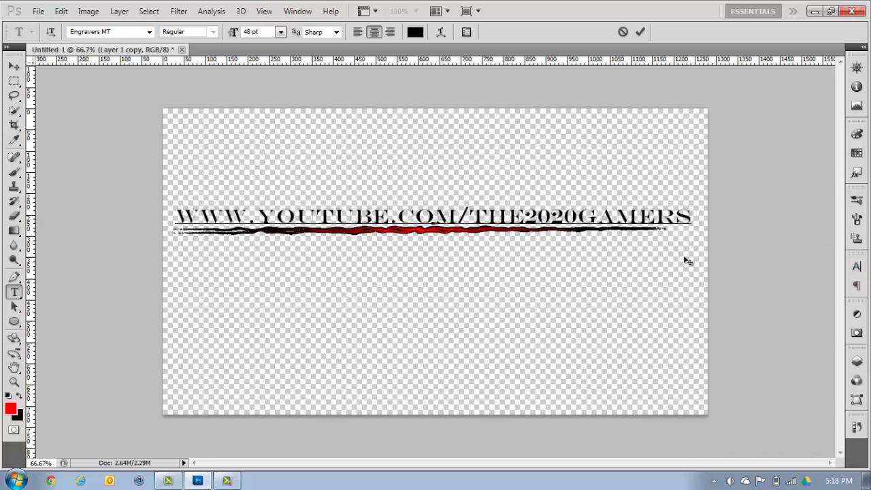
left_click(857, 362)
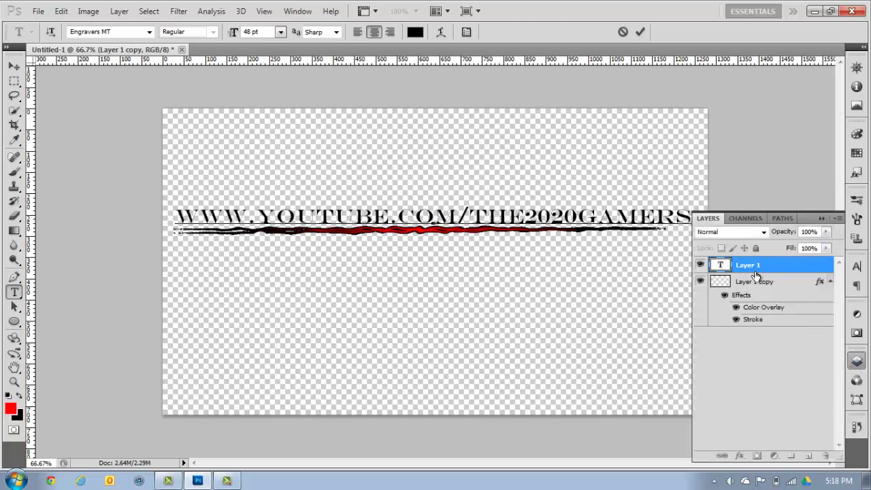
left_click(755, 373)
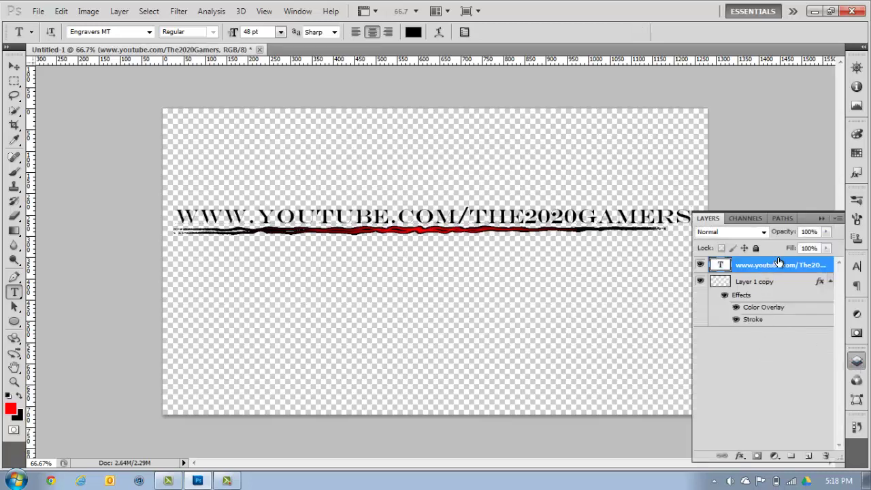
Delete the address text layer, then drag the red streak layer up near the canvas's top edge
key("Delete")
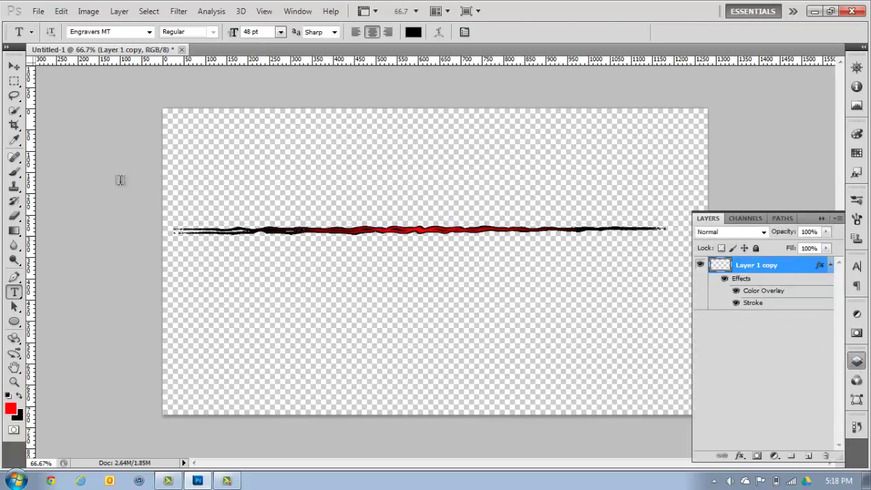
left_click(14, 66)
mouse_move(377, 237)
left_mouse_down()
mouse_move(383, 262)
mouse_move(389, 243)
mouse_move(243, 183)
mouse_move(204, 199)
mouse_move(340, 170)
mouse_move(476, 237)
mouse_move(388, 237)
mouse_move(376, 215)
mouse_move(383, 236)
left_mouse_up()
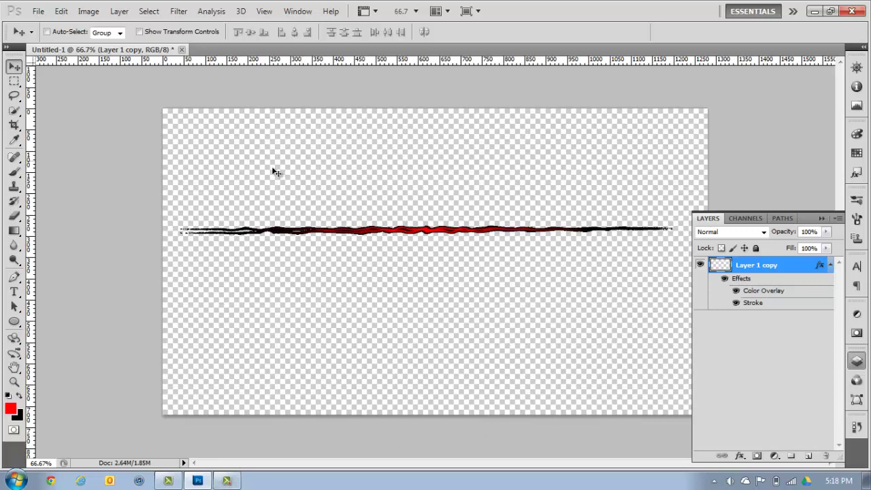
mouse_move(418, 250)
left_mouse_down()
mouse_move(472, 259)
mouse_move(470, 226)
left_mouse_up()
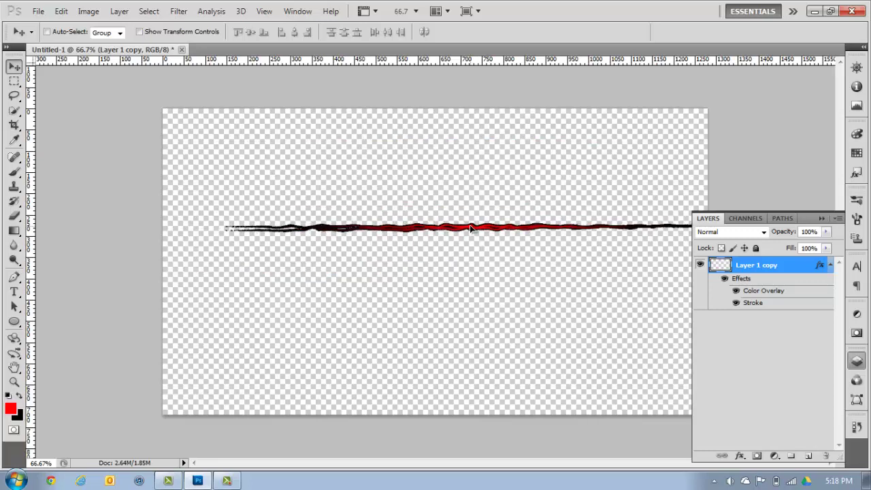
mouse_move(340, 235)
left_mouse_down()
mouse_move(282, 238)
mouse_move(645, 243)
mouse_move(464, 243)
mouse_move(416, 203)
mouse_move(470, 217)
mouse_move(458, 246)
mouse_move(458, 235)
left_mouse_up()
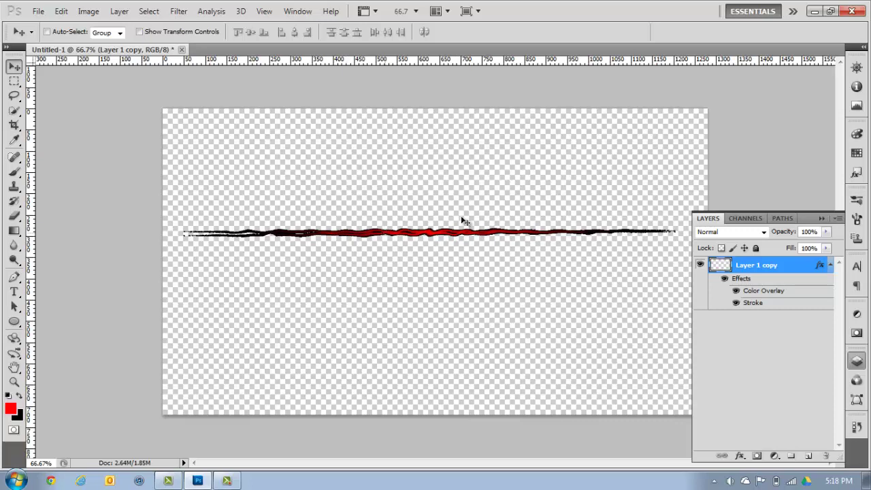
left_click_drag(407, 197, 406, 162)
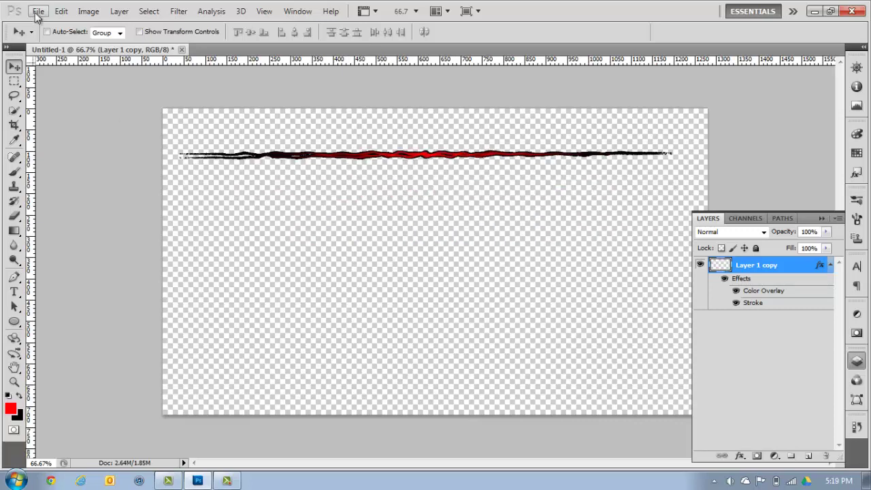
left_click(868, 480)
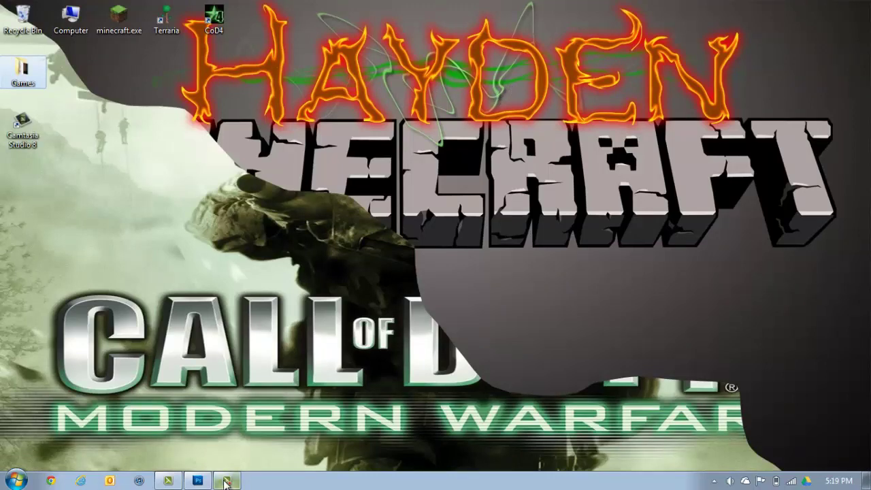
left_click(197, 481)
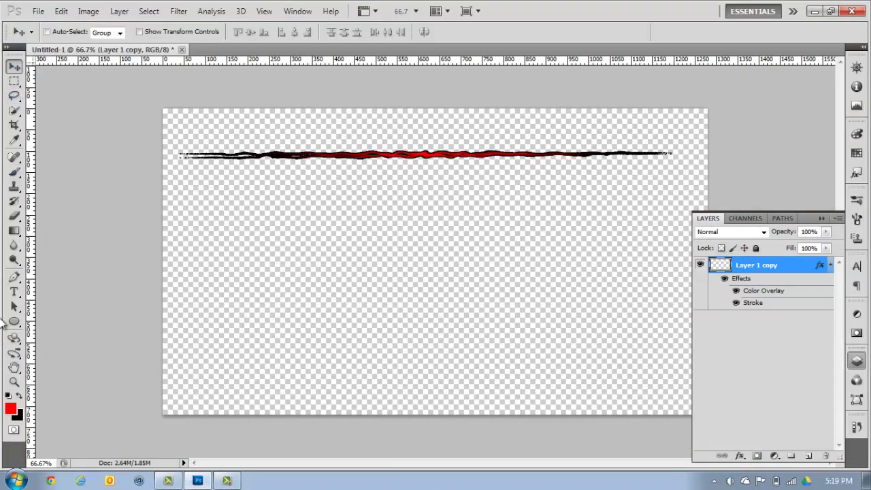
Set the foreground colour to white and stroke a straight path along the top streak
left_click(14, 277)
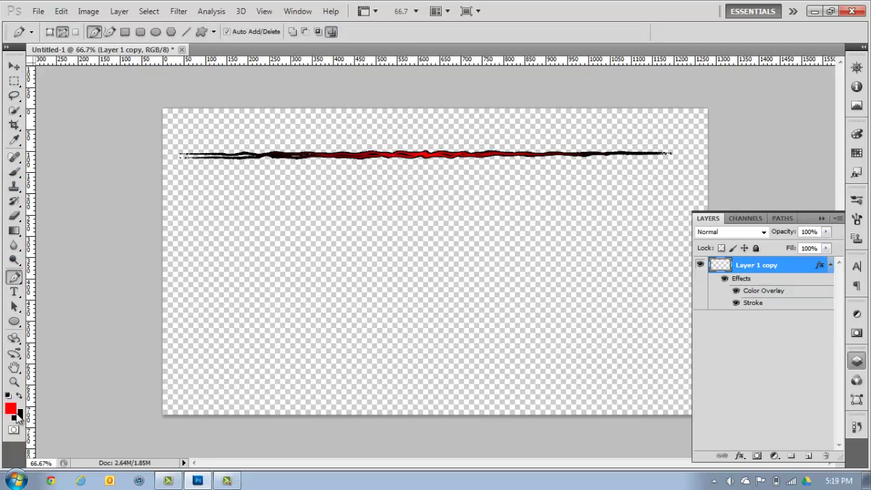
left_click(11, 408)
left_click_drag(519, 224, 447, 179)
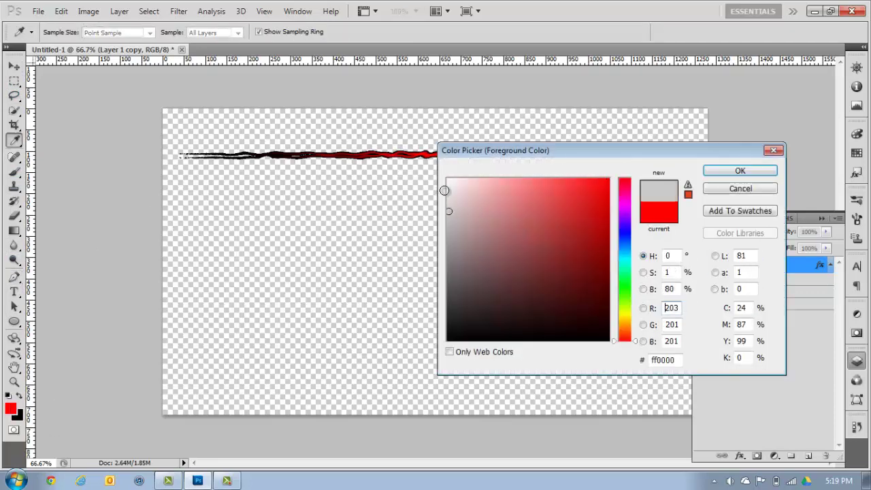
left_click(710, 174)
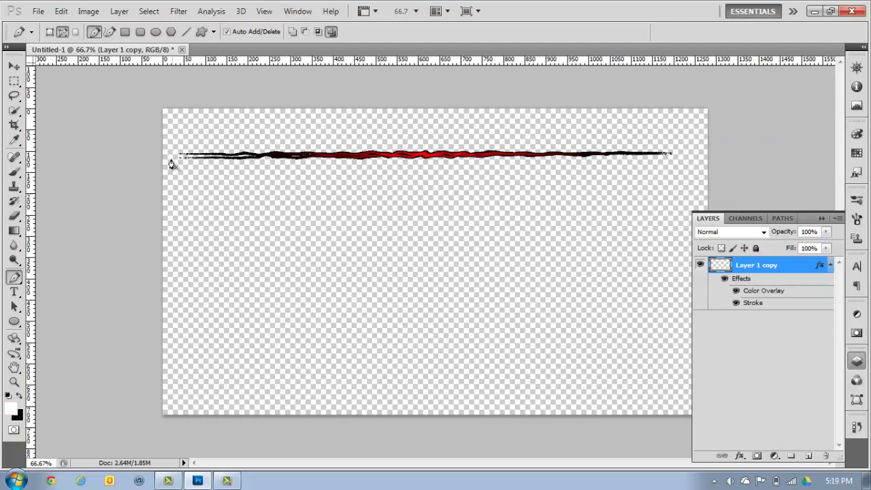
left_click(171, 161)
left_click(684, 161, "shift")
right_click(570, 169)
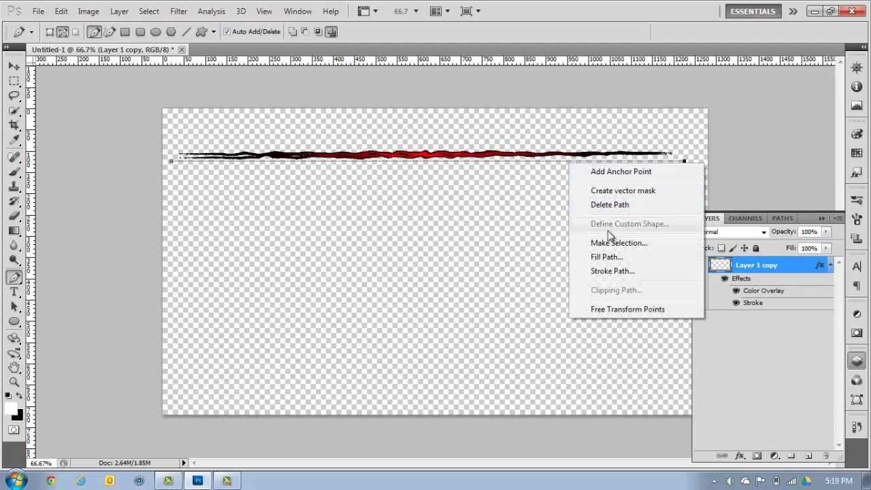
key("Return")
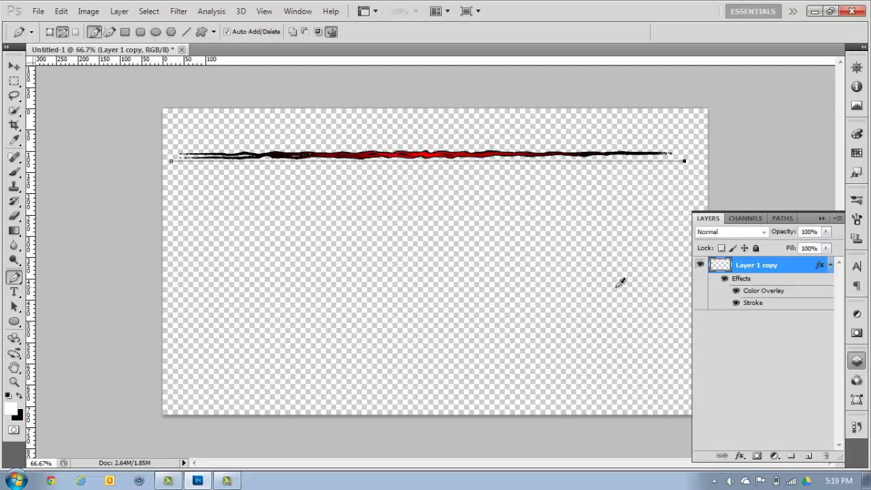
Delete the leftover path along the streak
right_click(504, 171)
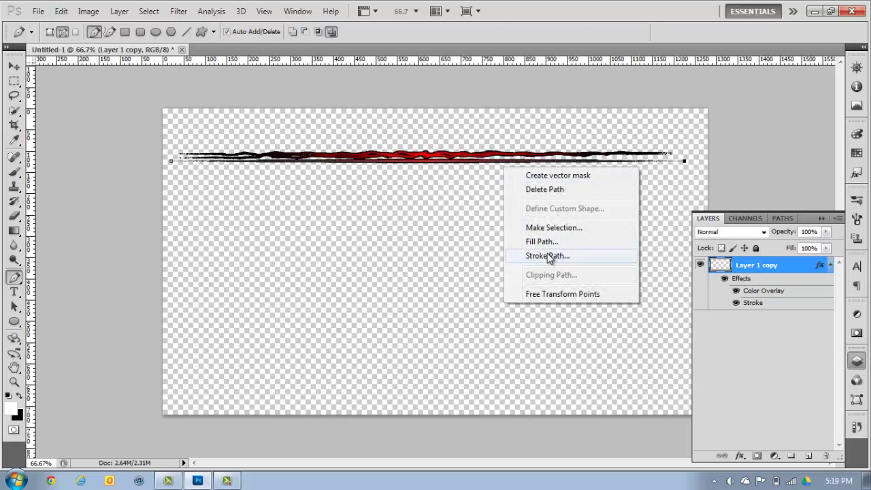
left_click(710, 356)
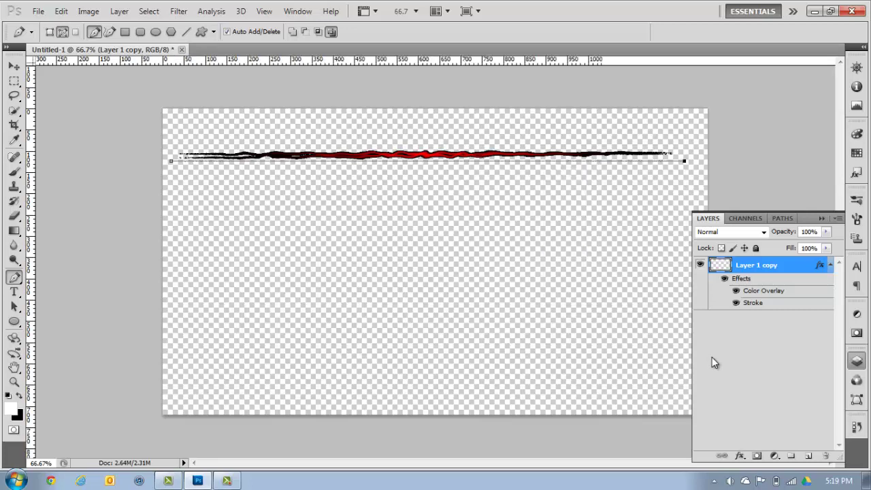
key("Delete")
right_click(746, 352)
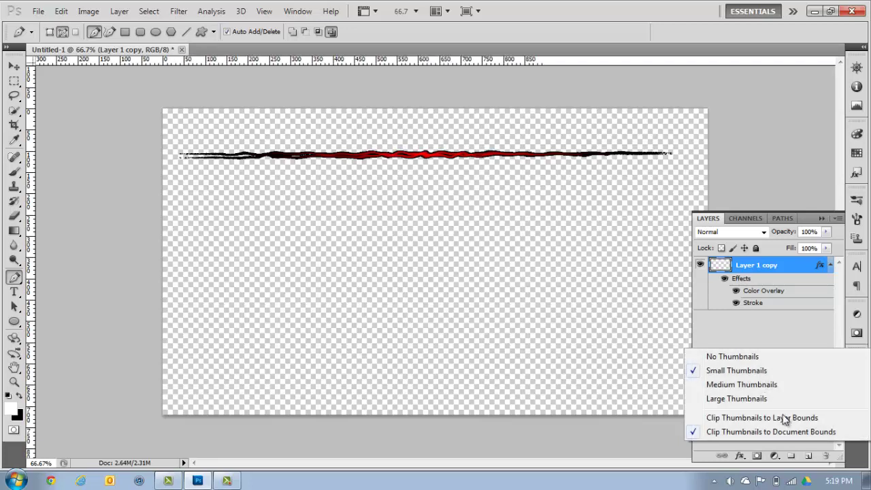
left_click(772, 326)
Create Group 1 holding a new empty Layer 1
left_click(793, 456)
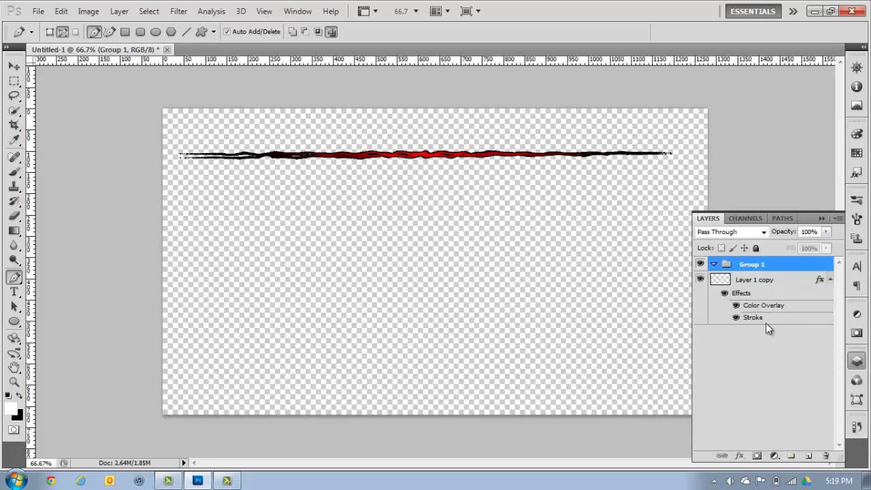
left_click(807, 456)
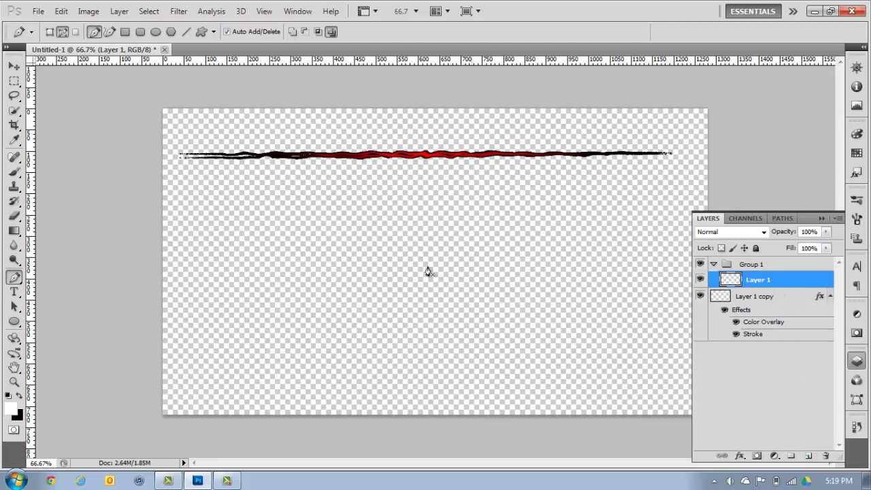
right_click(361, 253)
left_click(199, 234)
Stroke a straight path across mid-canvas, then delete the path, keeping the thin line
left_click(182, 253)
left_click(653, 273, "shift")
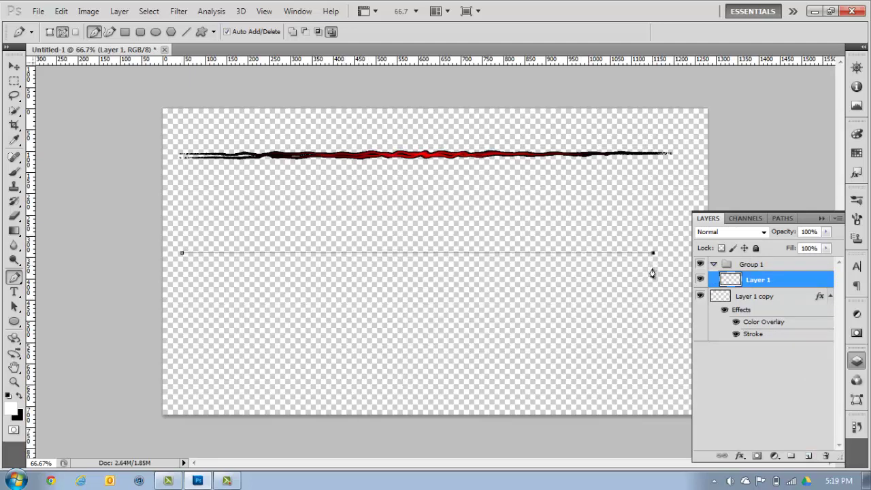
right_click(522, 260)
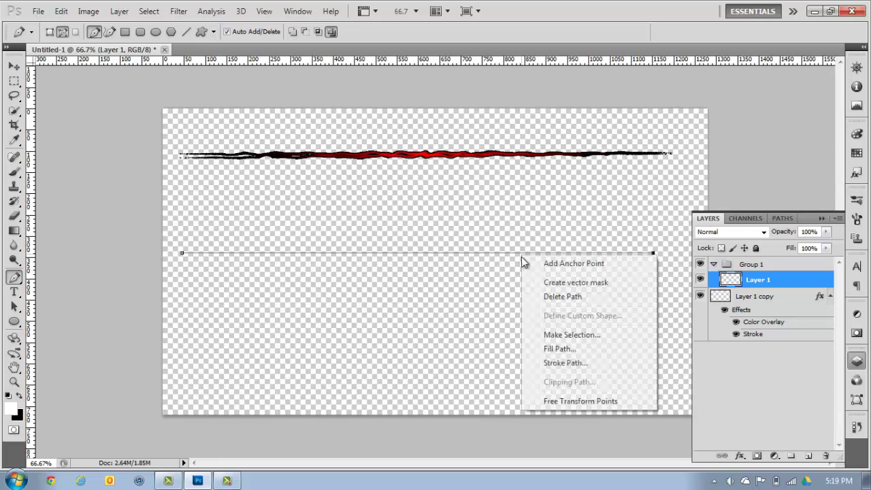
left_click(555, 363)
key("Return")
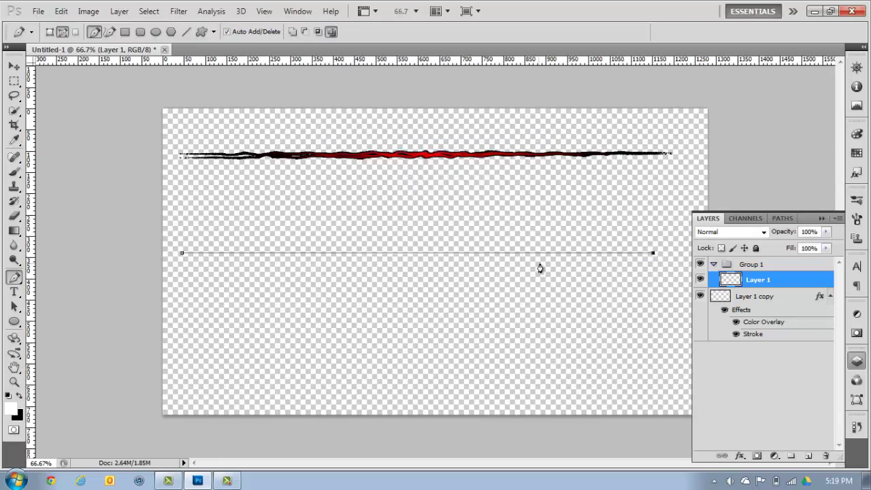
right_click(547, 255)
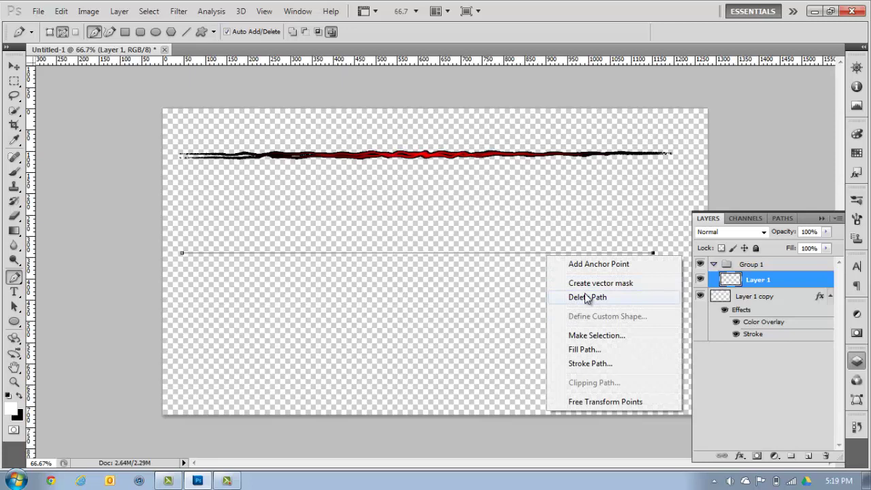
left_click(578, 296)
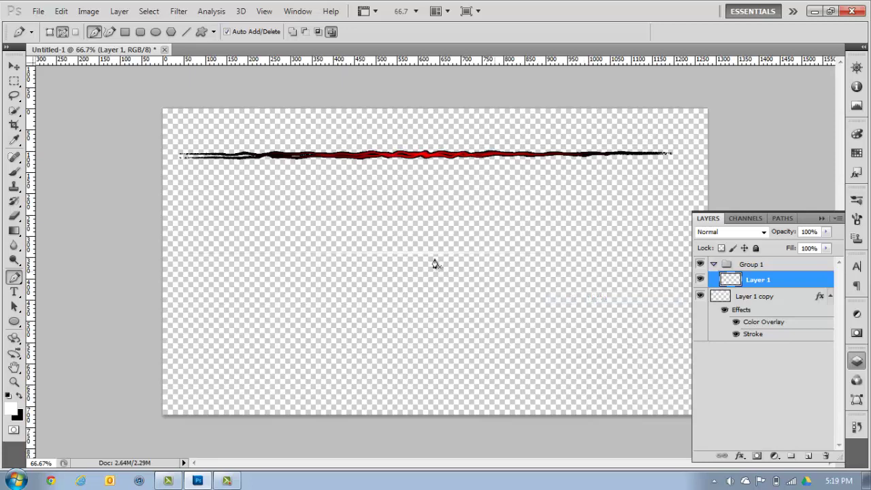
Apply Liquify to Layer 1's line with Brush Pressure raised to 100
left_click(179, 12)
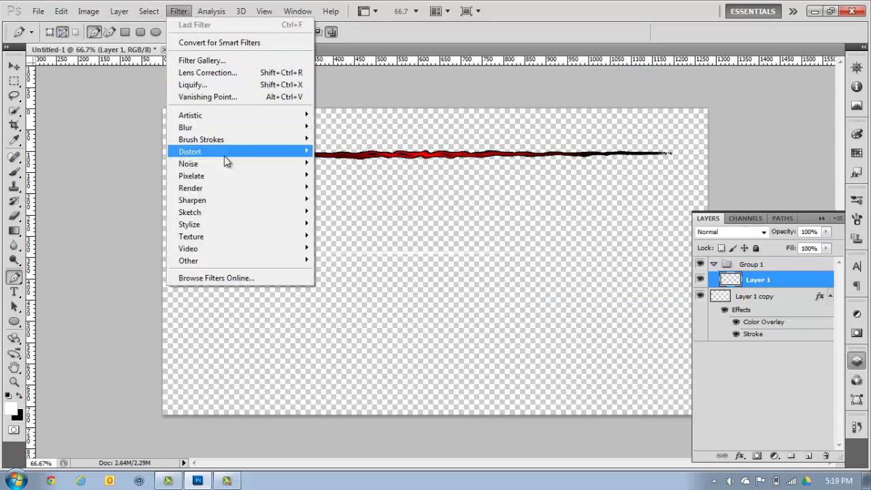
left_click(204, 85)
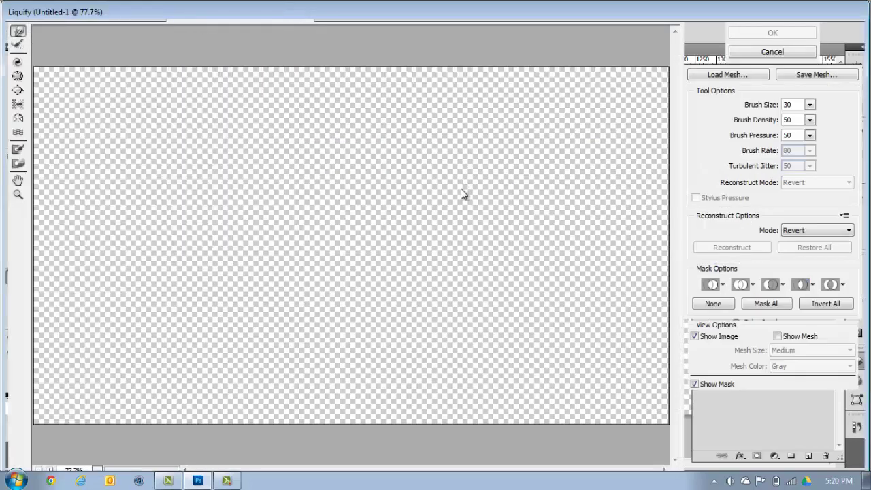
left_click(810, 135)
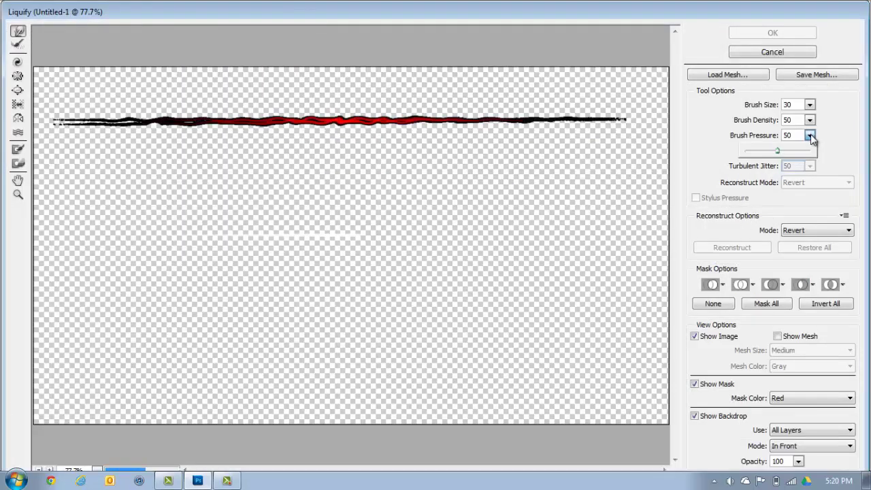
left_click_drag(783, 151, 843, 159)
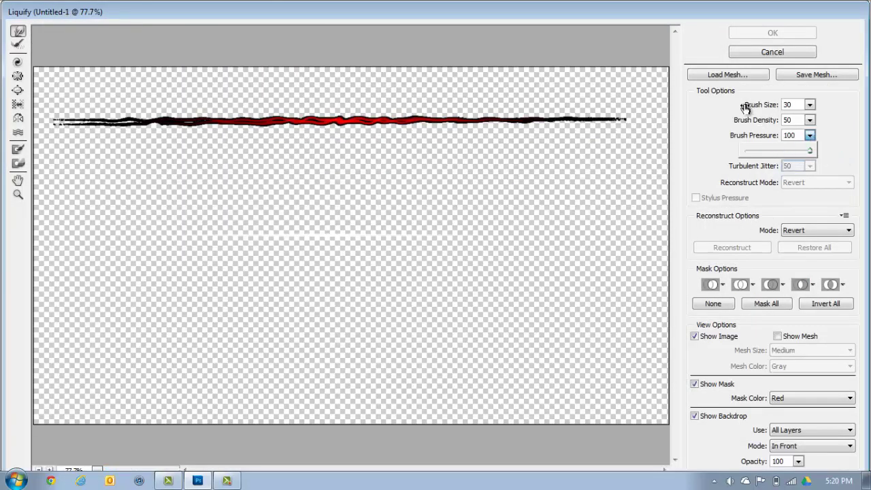
left_click(715, 135)
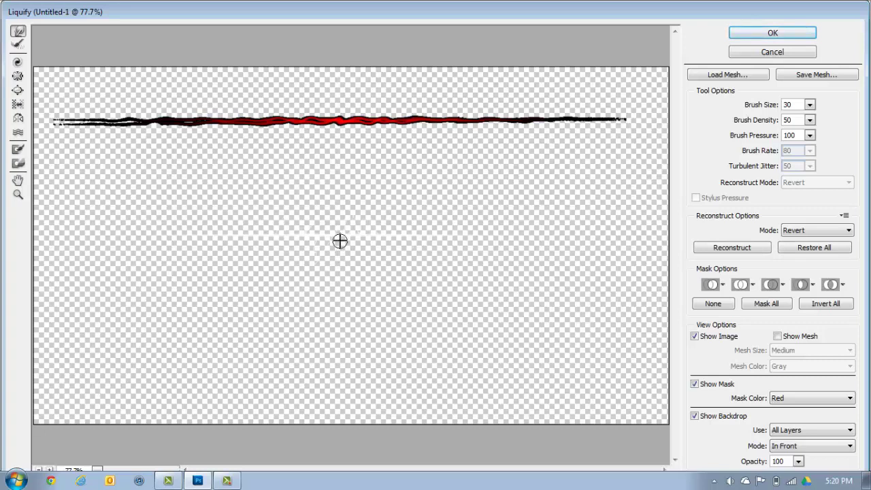
left_click(791, 32)
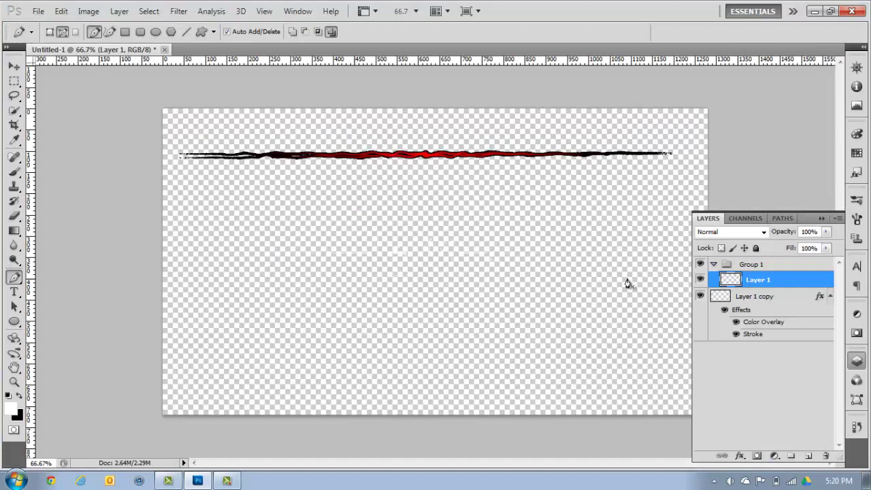
Add a black Color Overlay layer style to Layer 1
right_click(736, 282)
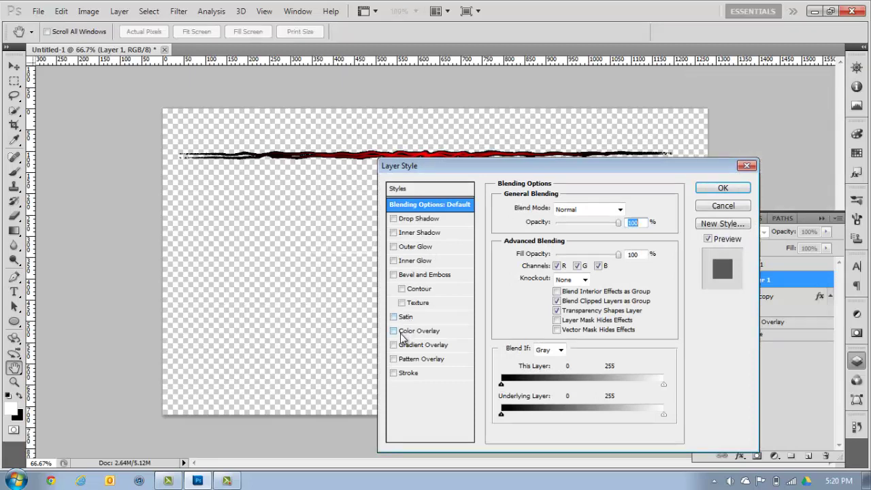
left_click(402, 331)
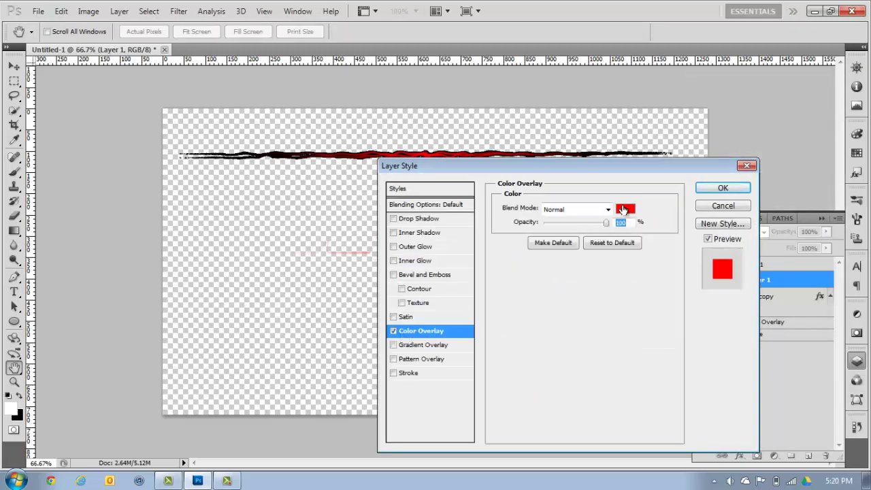
left_click(623, 209)
left_click_drag(609, 225, 610, 340)
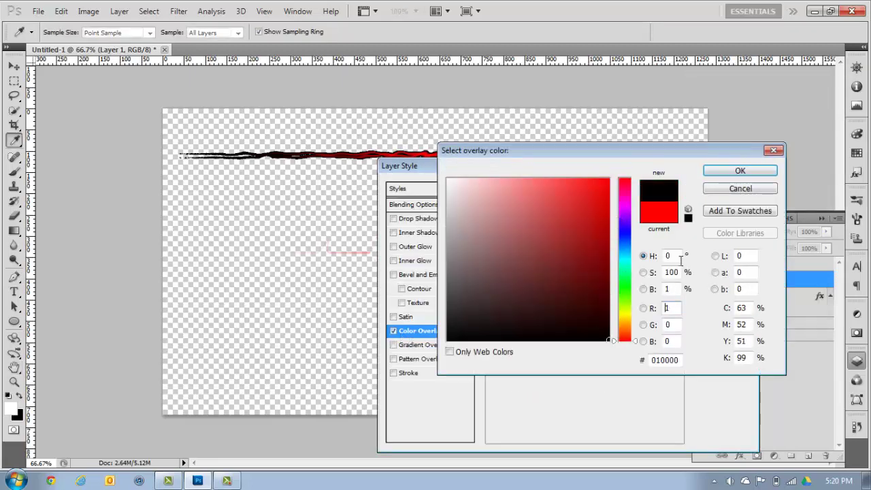
left_click(740, 172)
left_click(741, 188)
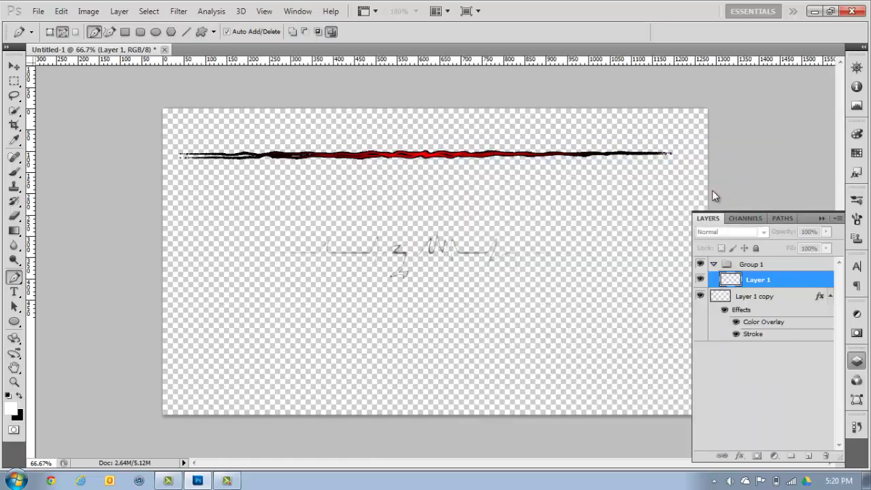
Switch to the Move tool and zoom in on the zigzag line
left_click(14, 66)
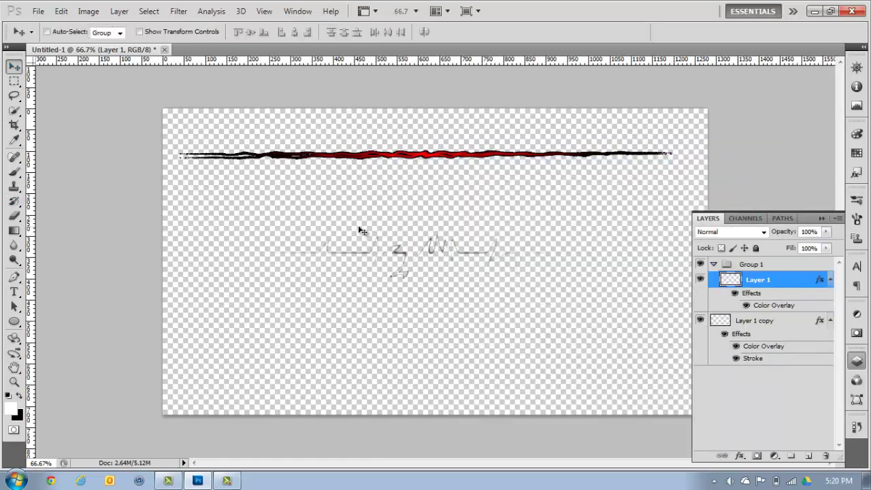
key("ctrl+plus")
key("ctrl+plus")
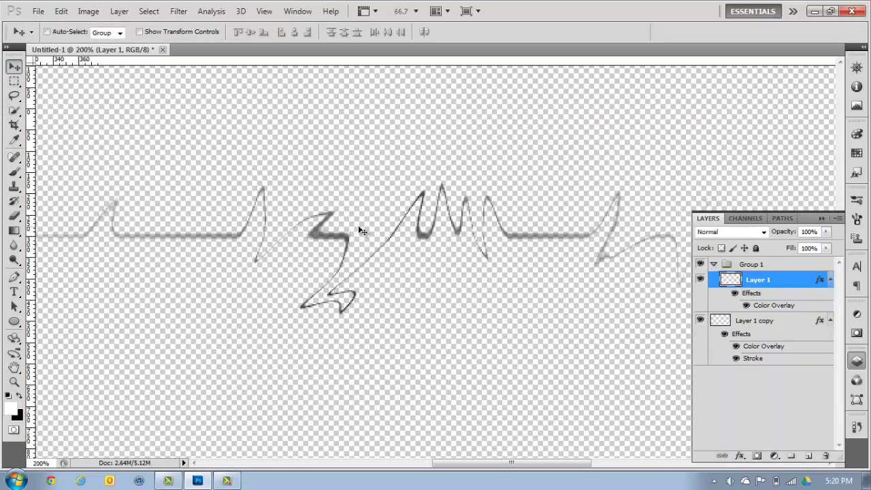
mouse_move(497, 469)
left_mouse_down()
mouse_move(389, 469)
mouse_move(591, 469)
mouse_move(503, 469)
left_mouse_up()
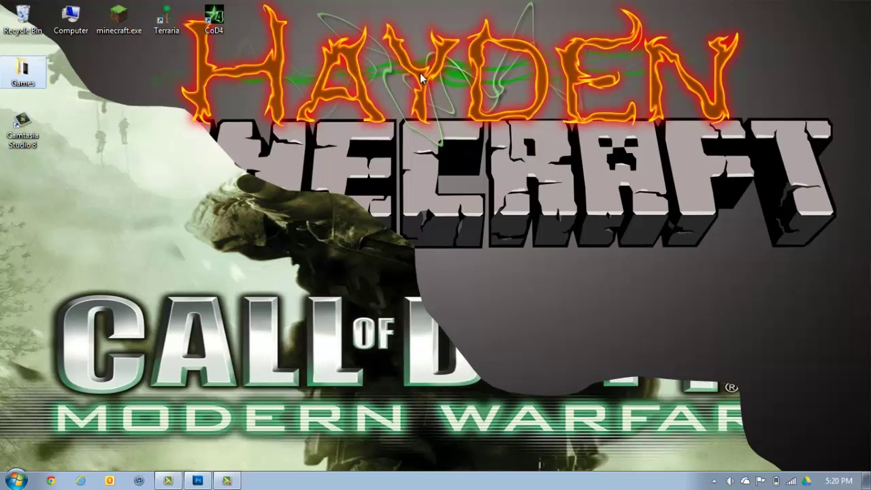
Deselect the desktop icons and drag a selection across the desktop
left_click(160, 279)
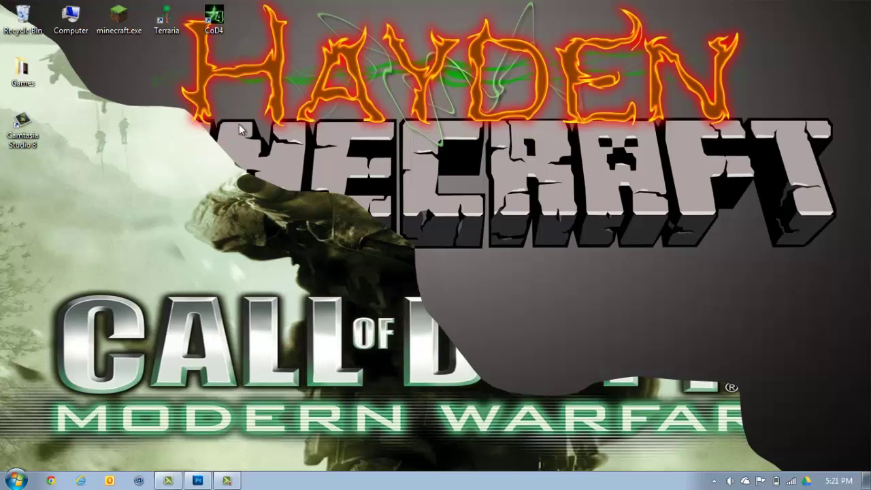
left_click_drag(151, 136, 653, 196)
Restore Photoshop, zoom out to 66.7%, and place the recorder window over the lower canvas
left_click(200, 482)
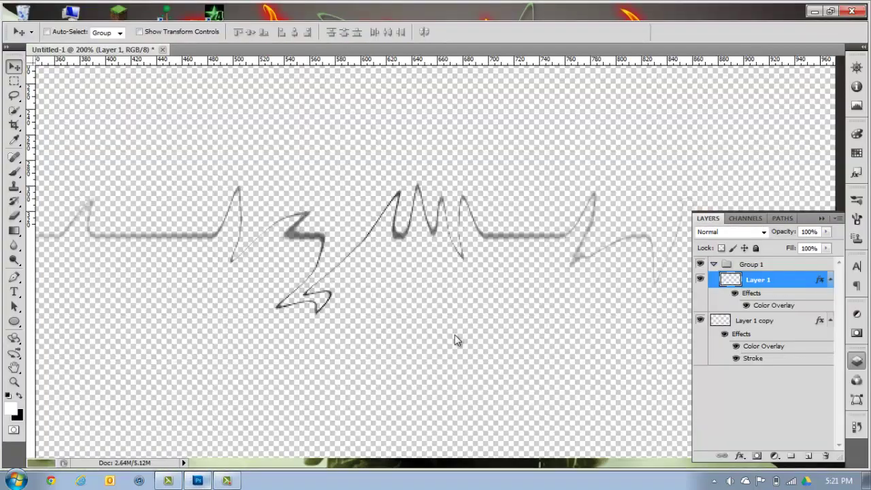
scroll(439, 304, "down", 3)
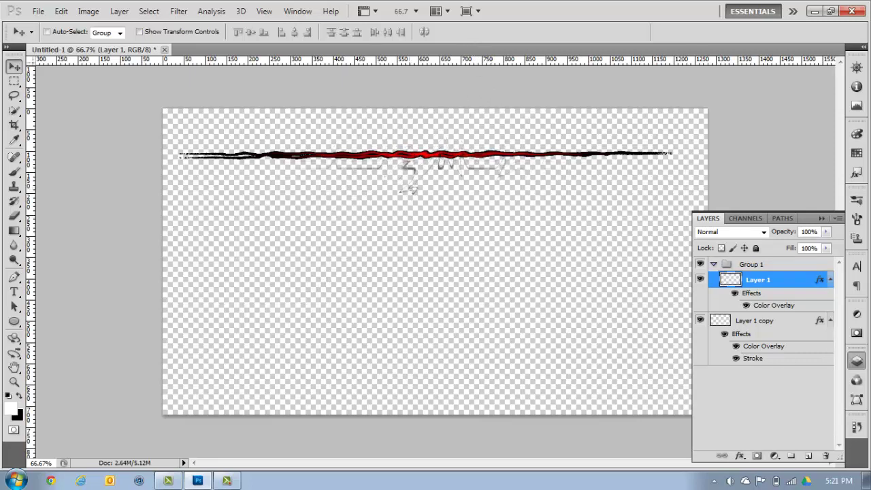
left_click(237, 481)
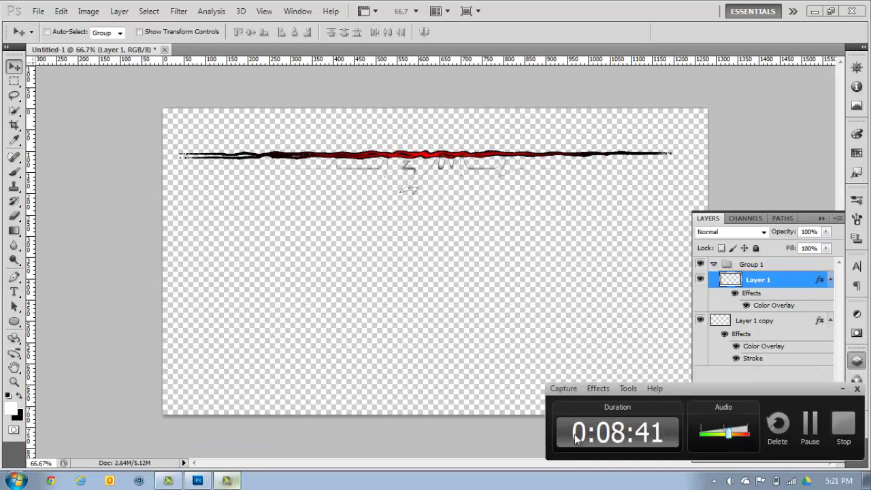
left_click_drag(691, 388, 545, 365)
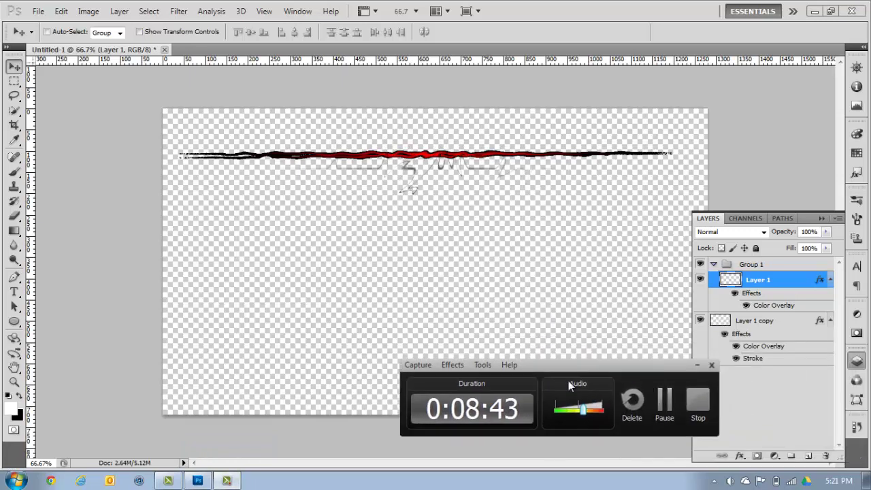